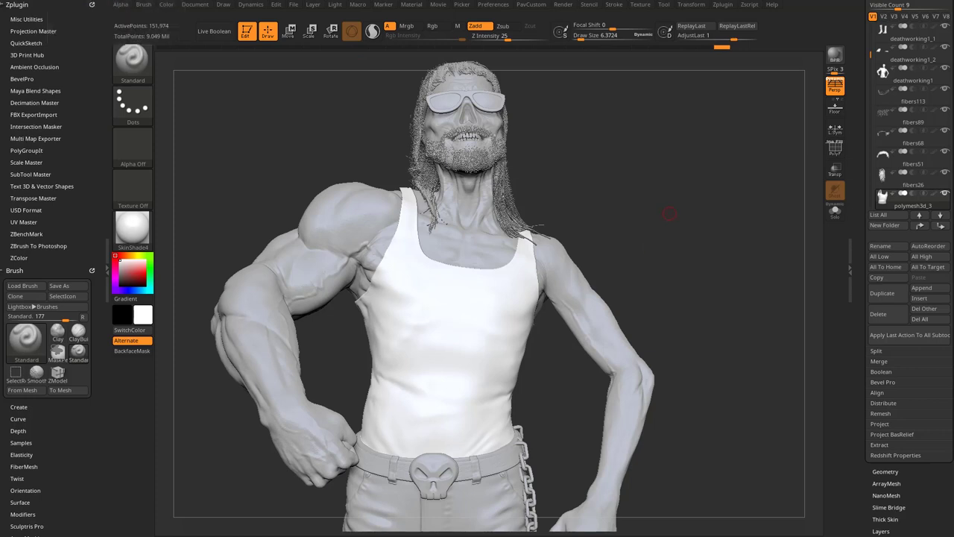
# Step: Mask the outlines of a triangle, a square and a circle on the front of the tank top with the MaskPen brush
pyautogui.moveTo(667, 213); pyautogui.dragTo(688, 228)
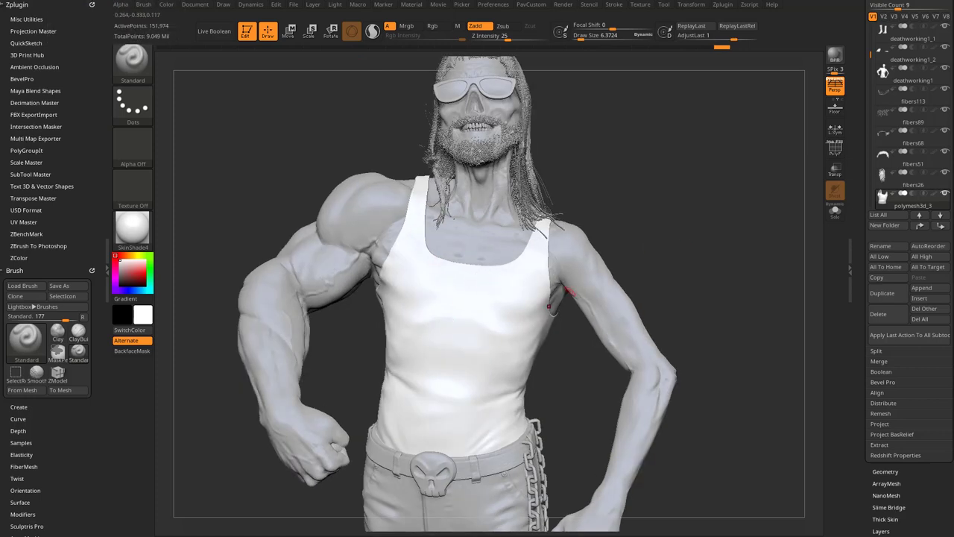
pyautogui.press('ctrl')
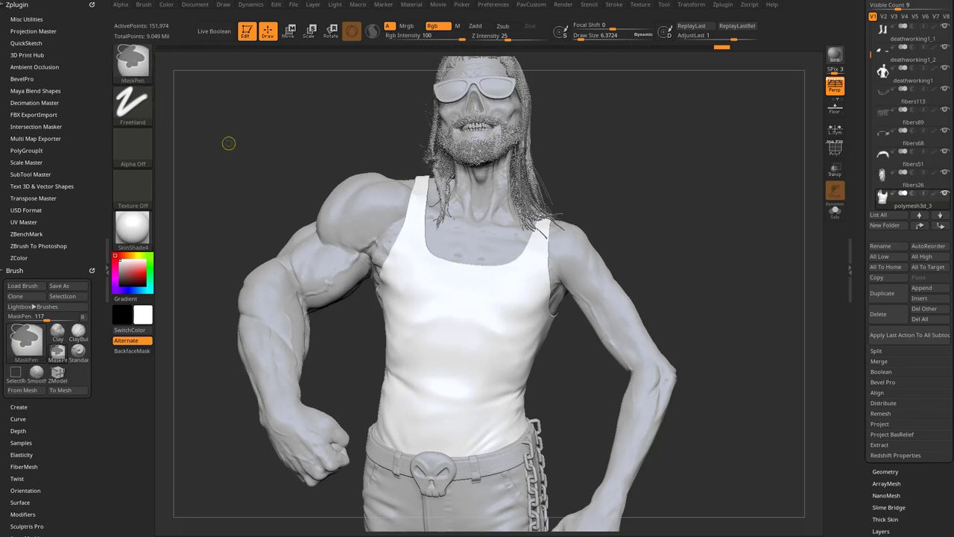
pyautogui.moveTo(431, 284)
pyautogui.keyDown('ctrl'); pyautogui.mouseDown()
pyautogui.moveTo(399, 322)
pyautogui.moveTo(445, 334)
pyautogui.moveTo(432, 282)
pyautogui.moveTo(495, 340)
pyautogui.moveTo(484, 298)
pyautogui.moveTo(474, 298)
pyautogui.mouseUp(); pyautogui.keyUp('ctrl')
pyautogui.moveTo(440, 373)
pyautogui.keyDown('ctrl'); pyautogui.mouseDown()
pyautogui.moveTo(434, 382)
pyautogui.moveTo(470, 371)
pyautogui.moveTo(439, 372)
pyautogui.mouseUp(); pyautogui.keyUp('ctrl')
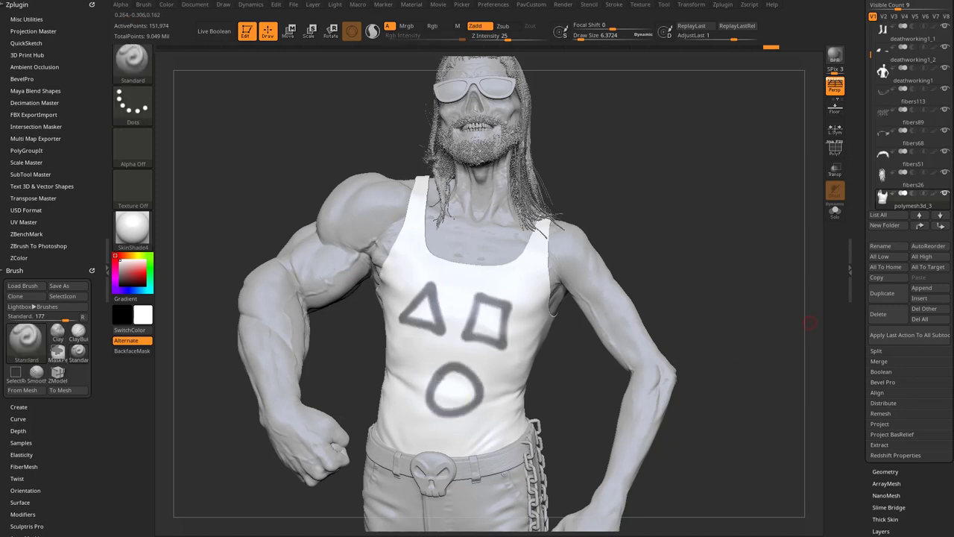
# Step: Open the Mask Region options in the tank top's Masking settings
pyautogui.moveTo(924, 488); pyautogui.dragTo(924, 142)
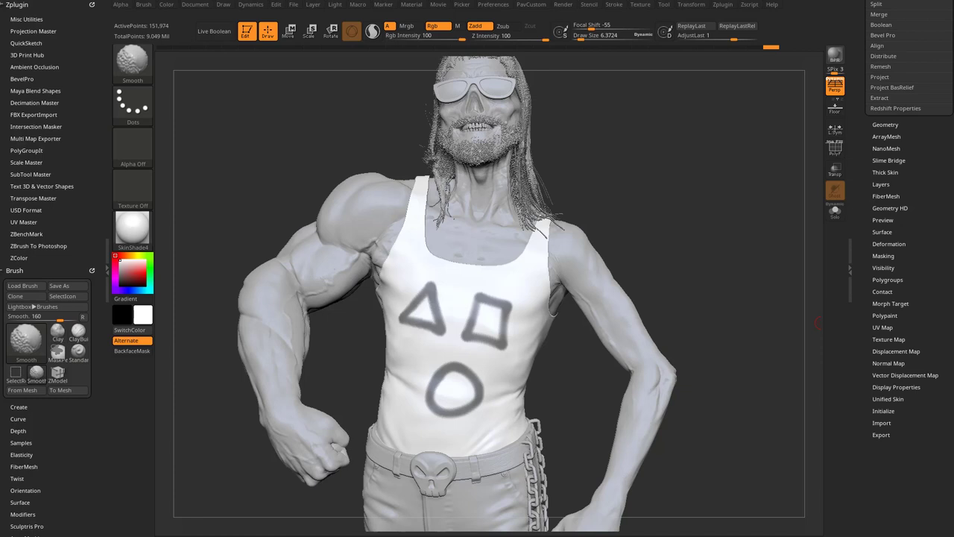
pyautogui.click(883, 256)
pyautogui.scroll(-3, 895, 336)
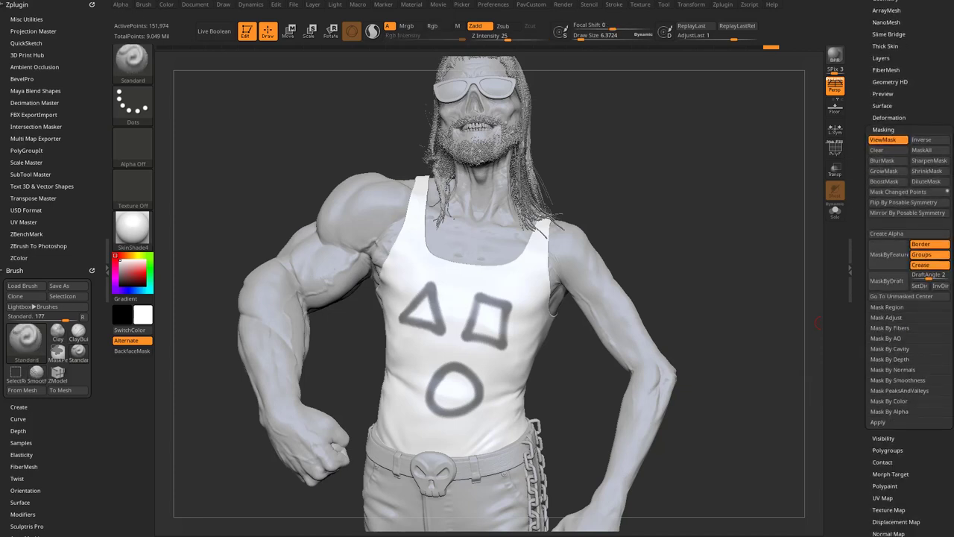
pyautogui.click(887, 306)
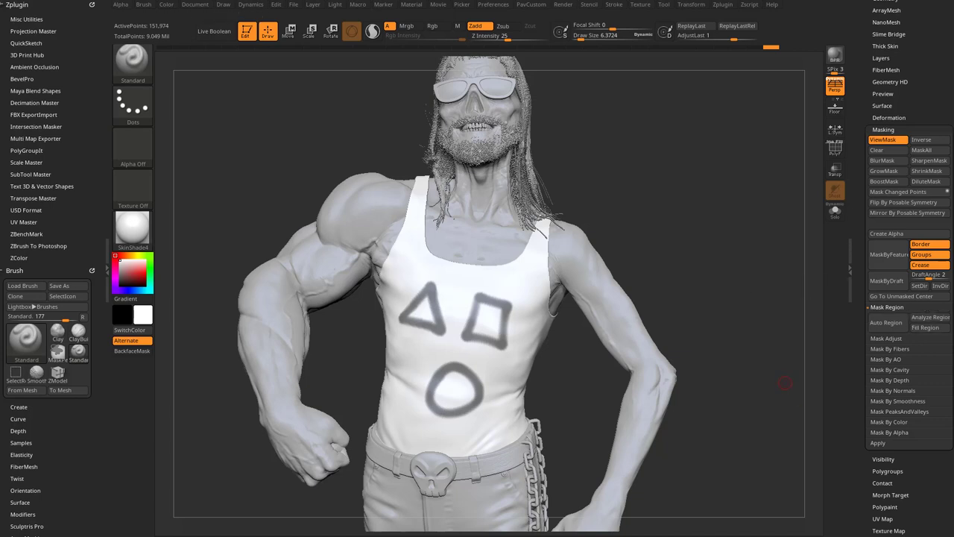
# Step: Fill all three outlined shapes with Auto Region, inspect them from different angles, and undo the fill
pyautogui.moveTo(686, 328); pyautogui.dragTo(737, 302)
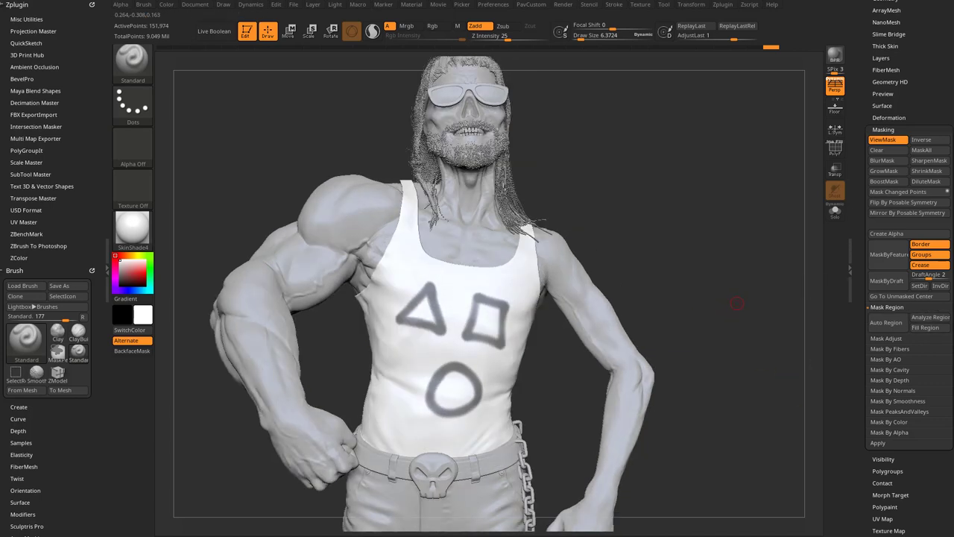
pyautogui.click(886, 322)
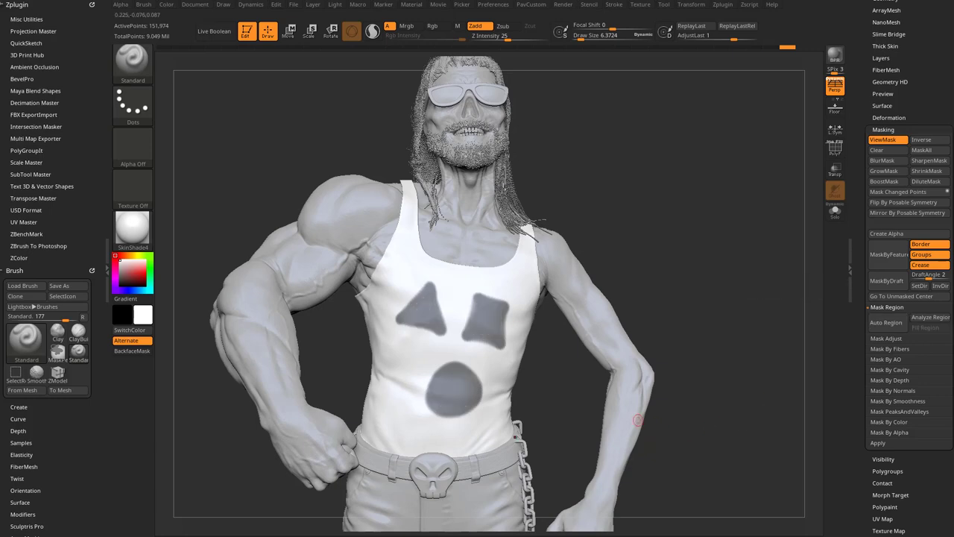
pyautogui.moveTo(643, 325); pyautogui.dragTo(562, 332)
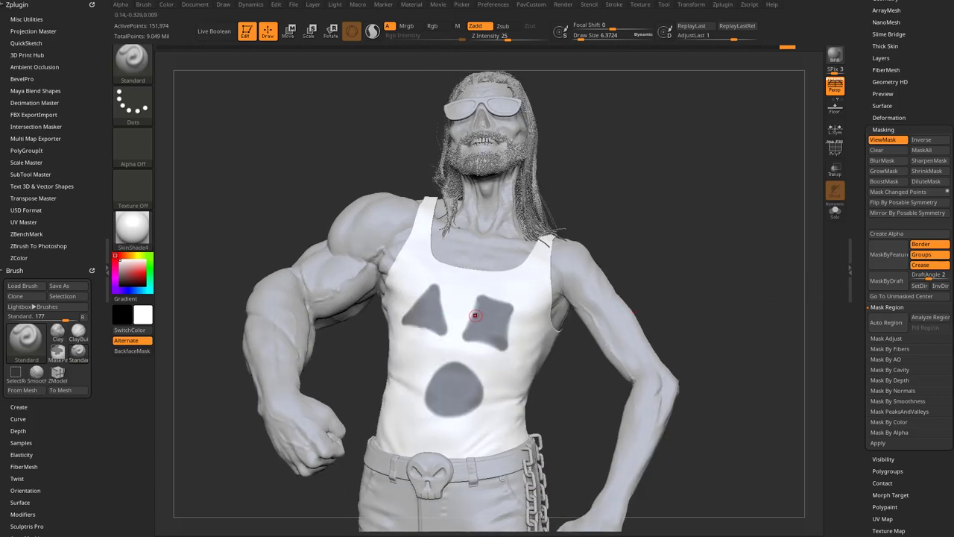
pyautogui.moveTo(669, 254); pyautogui.dragTo(512, 377)
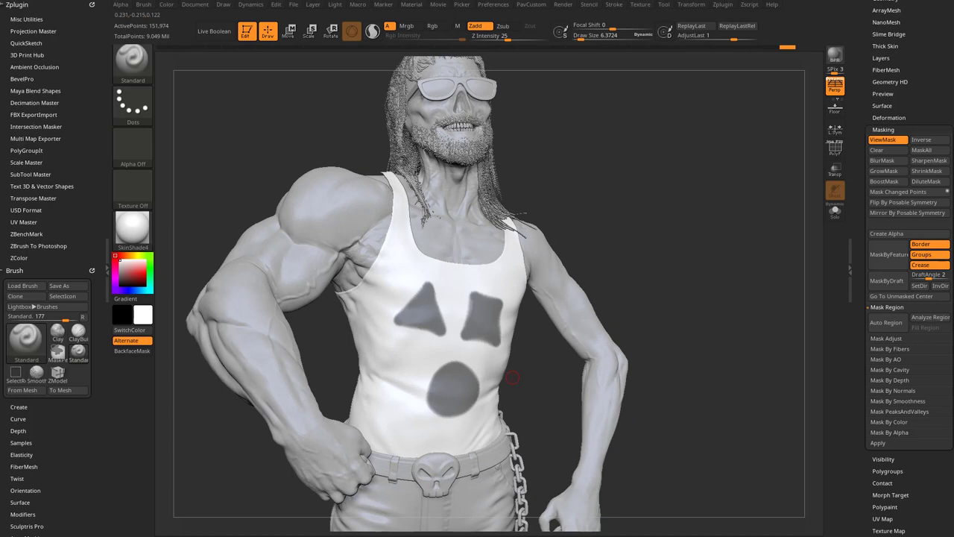
pyautogui.moveTo(500, 327); pyautogui.dragTo(725, 269)
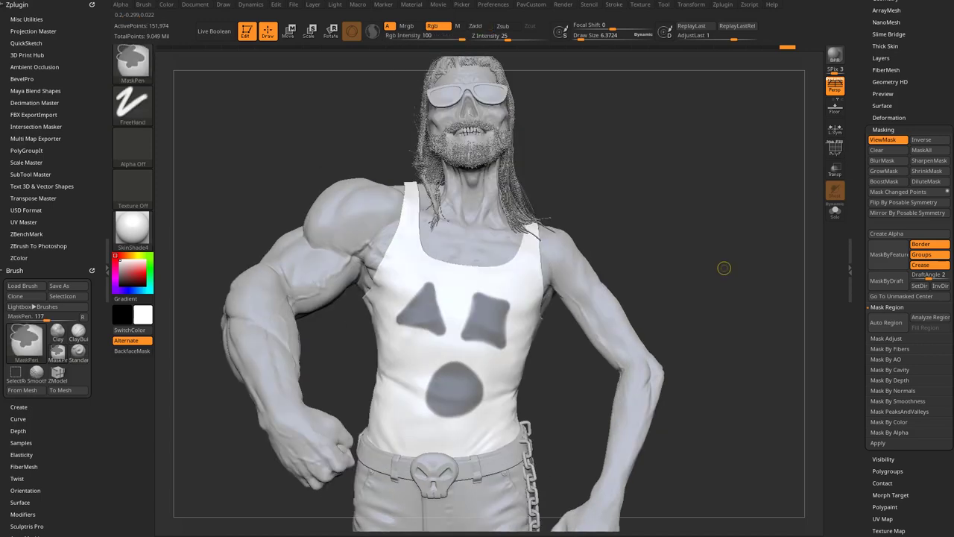
pyautogui.hotkey('ctrl', 'z')
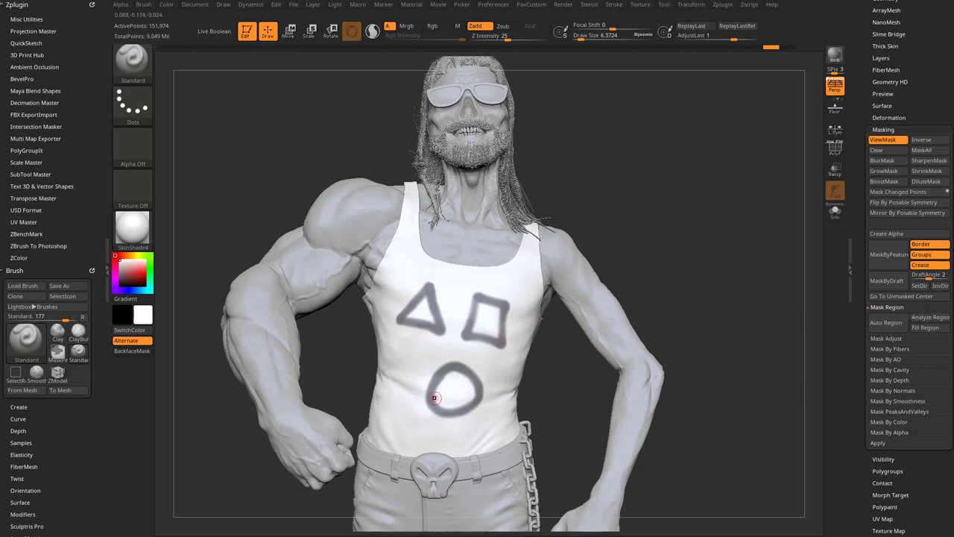
# Step: Add a mask dot inside the triangle and the square and fill these two shapes with Fill Region
pyautogui.press('ctrl')
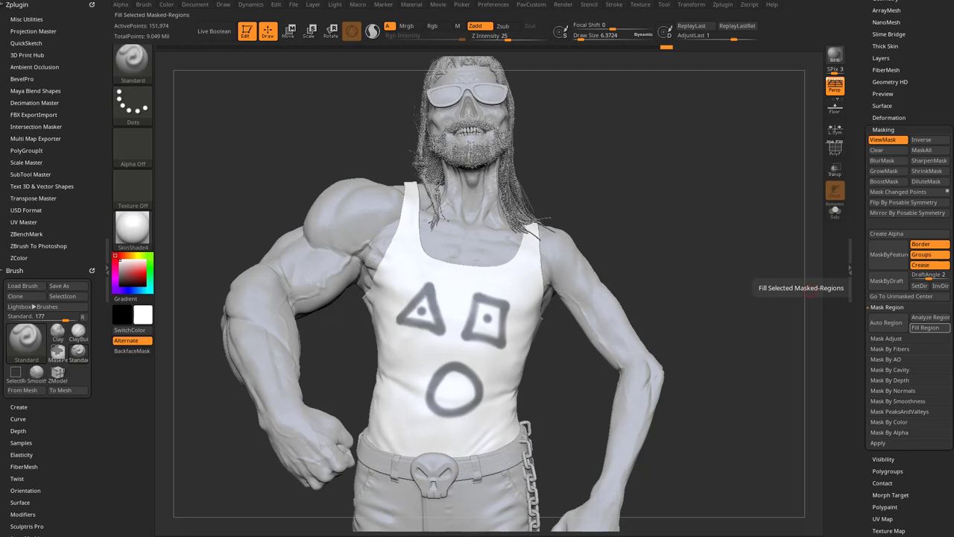
pyautogui.click(924, 327)
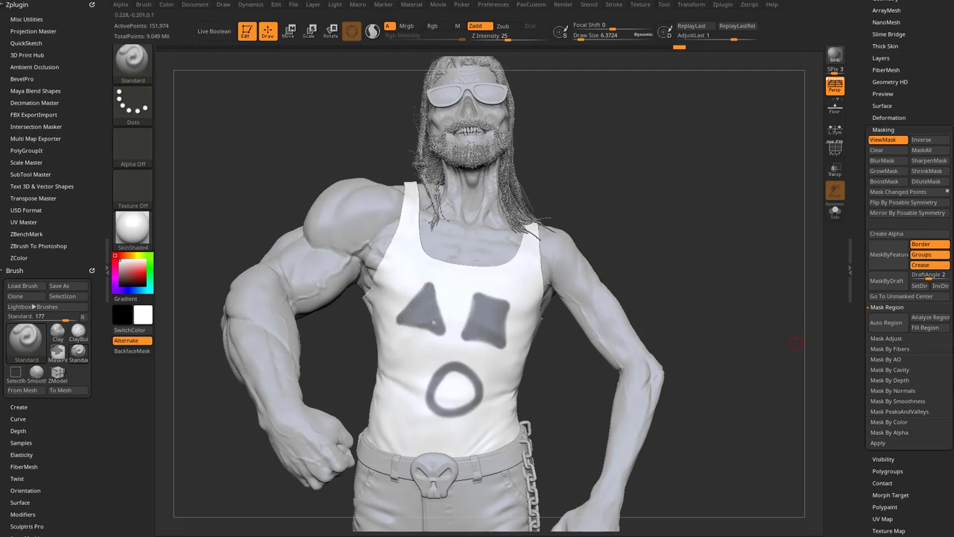
pyautogui.keyDown('alt'); pyautogui.moveTo(762, 275); pyautogui.dragTo(775, 311); pyautogui.keyUp('alt')
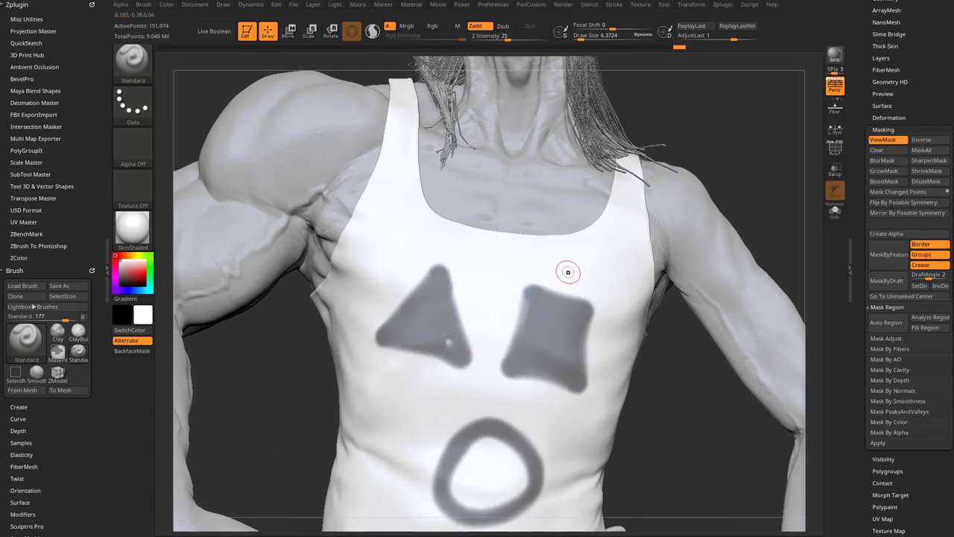
# Step: Clear the mask, enlarge the draw size to about 17 and mask a soft ring on the middle of the chest
pyautogui.keyDown('ctrl'); pyautogui.moveTo(719, 139); pyautogui.dragTo(738, 162); pyautogui.keyUp('ctrl')
pyautogui.moveTo(737, 162)
pyautogui.keyDown('alt'); pyautogui.mouseDown()
pyautogui.moveTo(730, 104)
pyautogui.moveTo(732, 179)
pyautogui.mouseUp(); pyautogui.keyUp('alt')
pyautogui.press('s')
pyautogui.moveTo(442, 316)
pyautogui.mouseDown()
pyautogui.moveTo(436, 302)
pyautogui.moveTo(498, 365)
pyautogui.moveTo(414, 302)
pyautogui.moveTo(461, 378)
pyautogui.mouseUp()
pyautogui.press('ctrl')
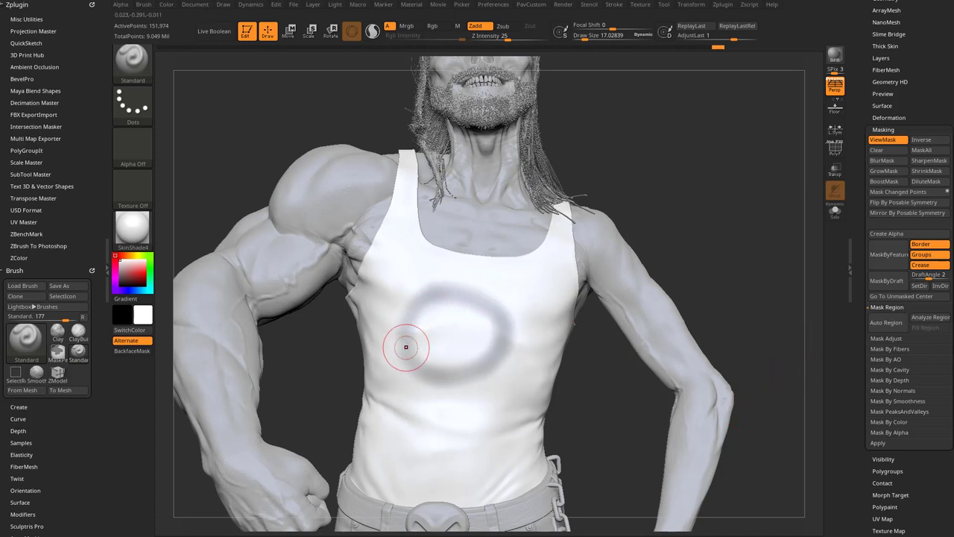
# Step: Paint over the soft ring to darken its mask and fill its interior with Auto Region
pyautogui.moveTo(673, 213)
pyautogui.mouseDown()
pyautogui.moveTo(633, 224)
pyautogui.moveTo(682, 230)
pyautogui.moveTo(623, 273)
pyautogui.mouseUp()
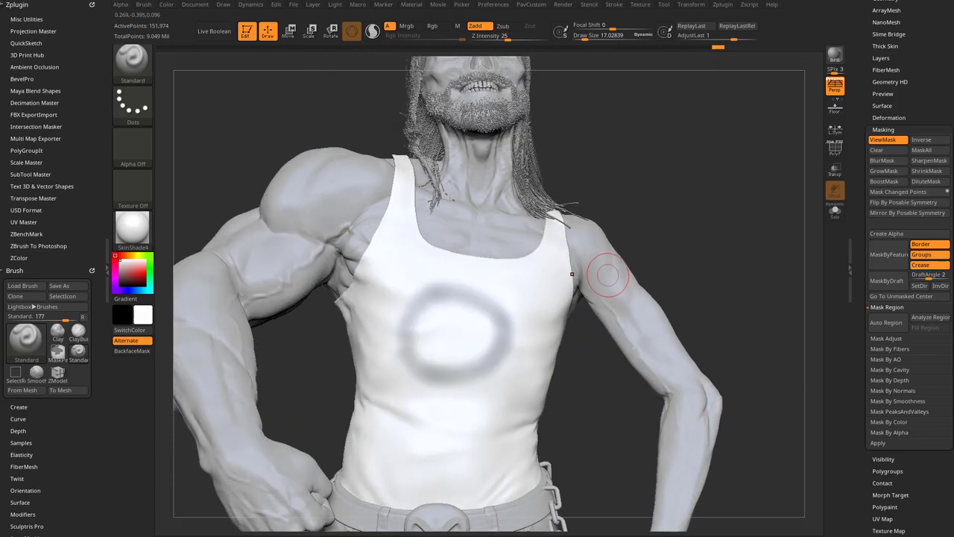
pyautogui.moveTo(466, 301)
pyautogui.keyDown('ctrl'); pyautogui.mouseDown()
pyautogui.moveTo(450, 297)
pyautogui.moveTo(409, 342)
pyautogui.moveTo(474, 369)
pyautogui.moveTo(465, 298)
pyautogui.moveTo(410, 354)
pyautogui.moveTo(510, 325)
pyautogui.moveTo(402, 339)
pyautogui.moveTo(506, 344)
pyautogui.moveTo(447, 302)
pyautogui.mouseUp(); pyautogui.keyUp('ctrl')
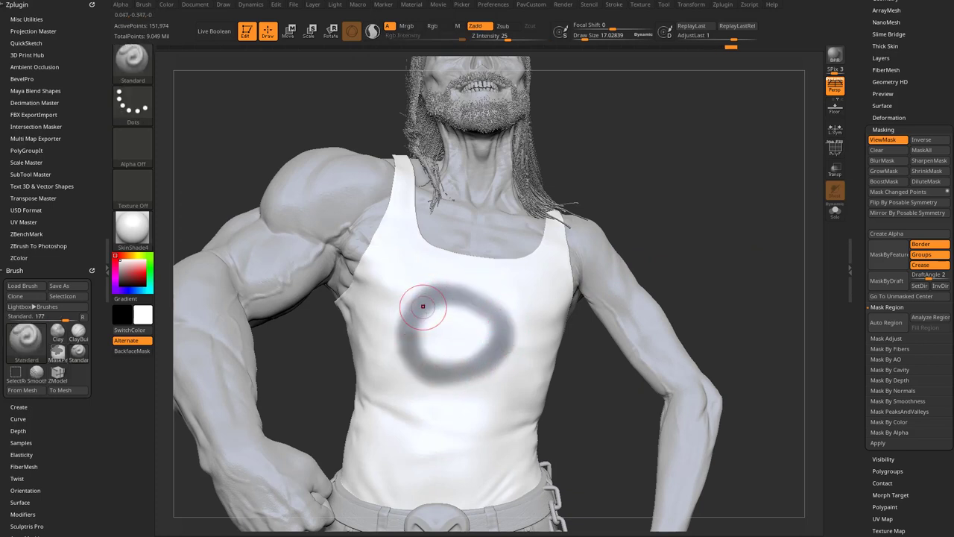
pyautogui.click(887, 322)
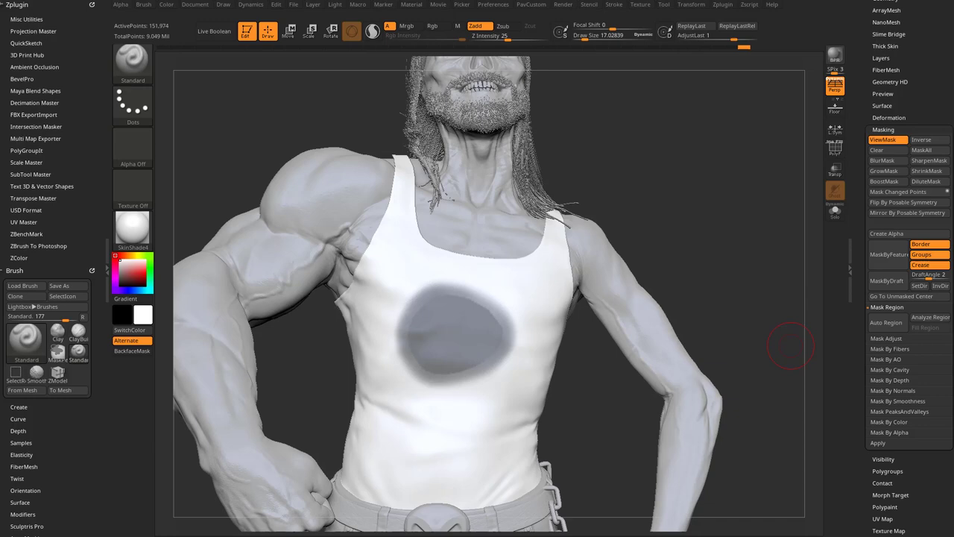
pyautogui.moveTo(647, 242); pyautogui.dragTo(681, 201)
pyautogui.keyDown('ctrl'); pyautogui.keyDown('alt'); pyautogui.moveTo(410, 320); pyautogui.dragTo(421, 364); pyautogui.keyUp('alt'); pyautogui.keyUp('ctrl')
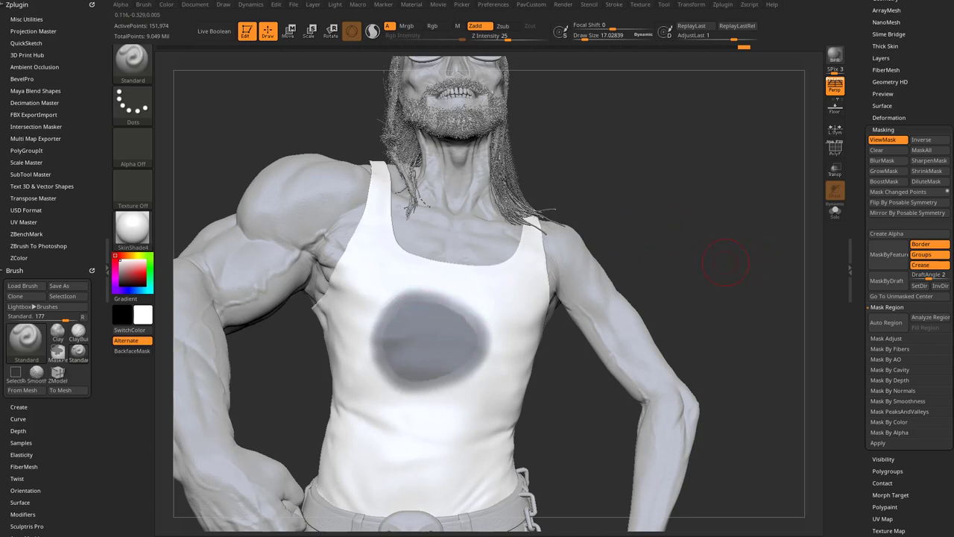
# Step: Clear the filled circle's mask from the tank top and reduce the draw size to 5.44
pyautogui.hotkey('ctrl', 'h')
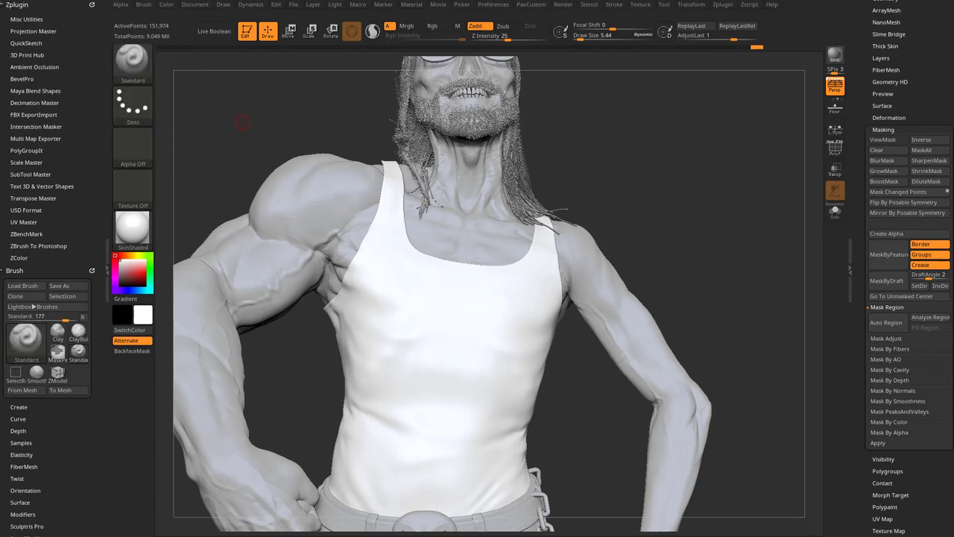
pyautogui.press('ctrl')
pyautogui.press('ctrl')
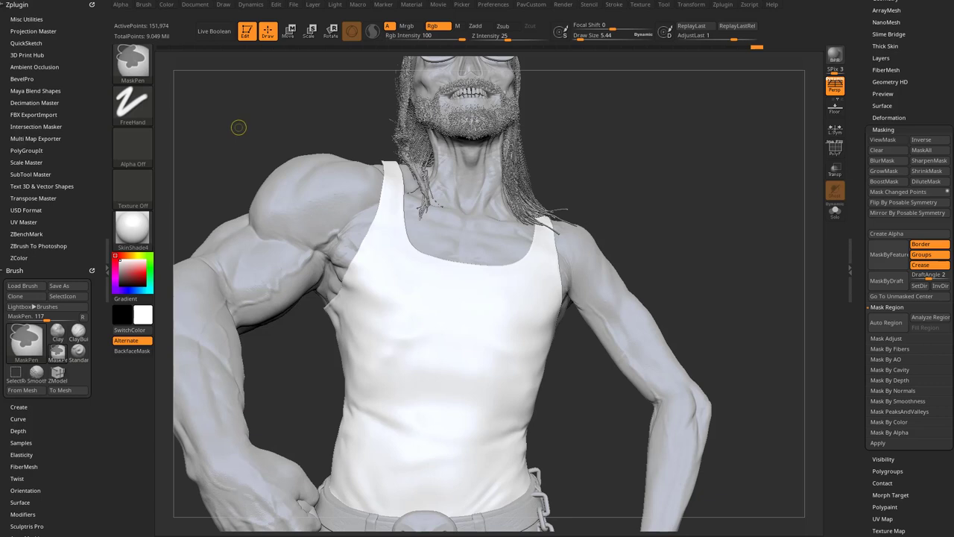
# Step: Flatten the MaskPen brush's RGB Intensity tablet pressure curve by raising its start point to the maximum
pyautogui.moveTo(74, 417); pyautogui.dragTo(75, 188)
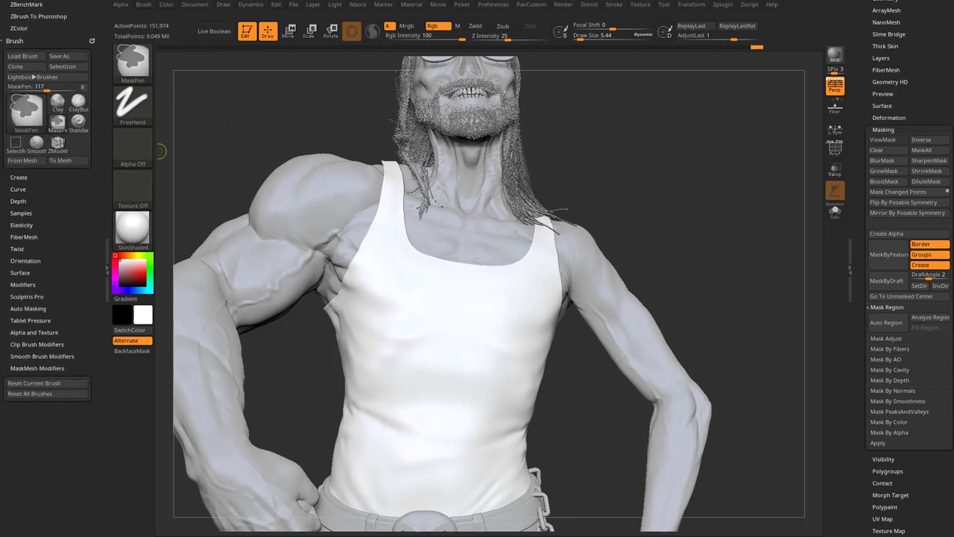
pyautogui.click(30, 320)
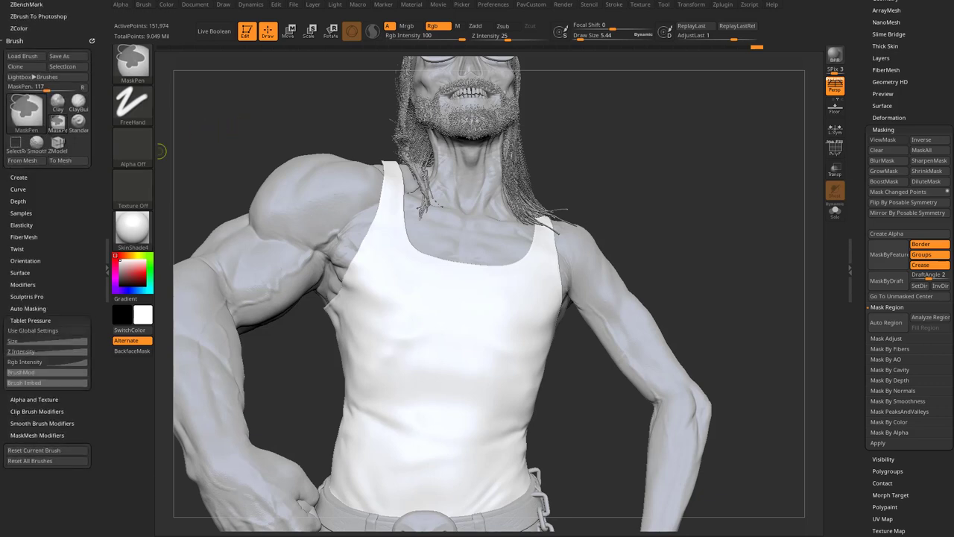
pyautogui.moveTo(133, 63)
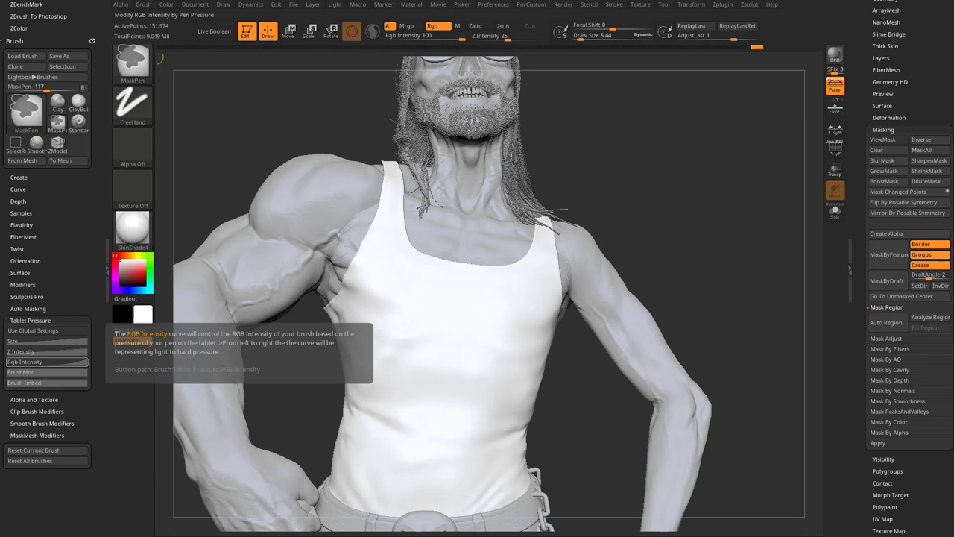
pyautogui.click(46, 361)
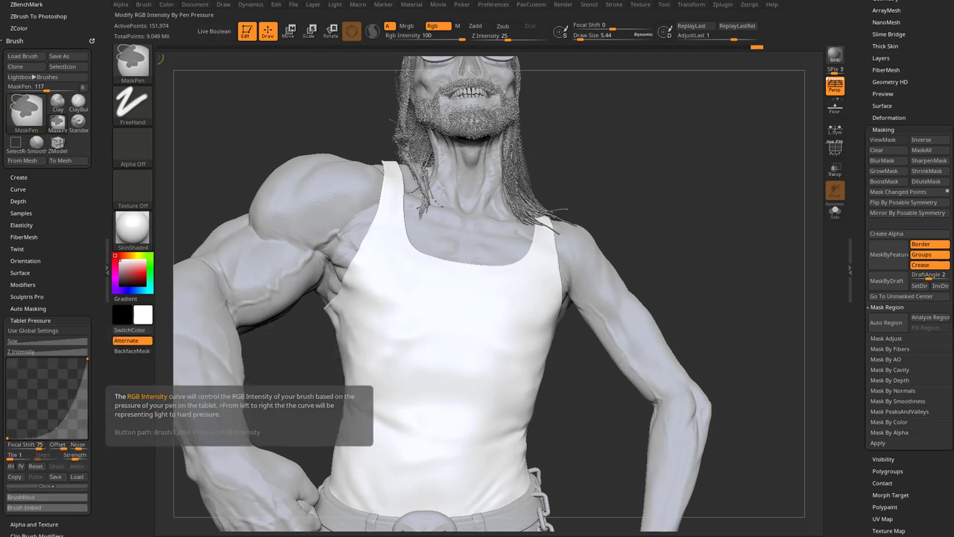
pyautogui.moveTo(8, 438); pyautogui.dragTo(11, 364)
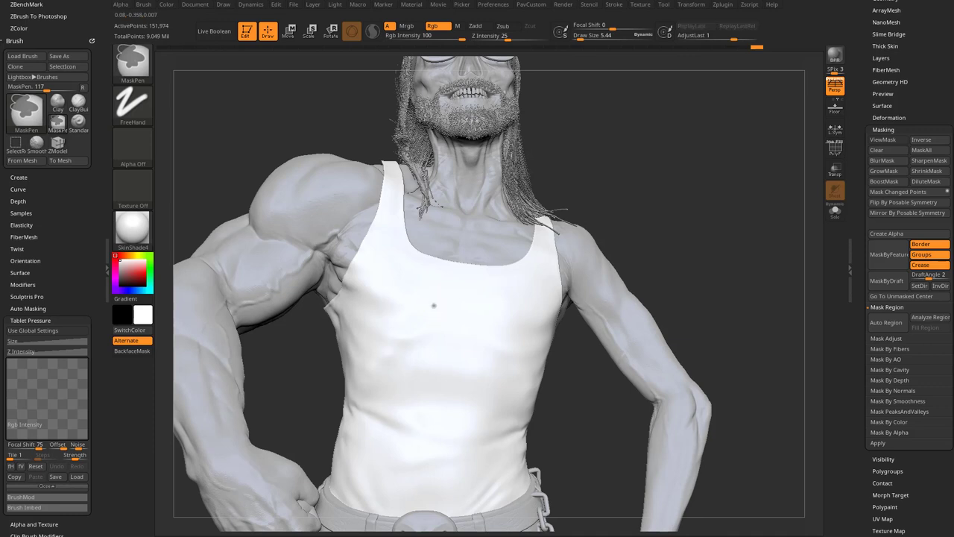
# Step: Mask an irregular closed outline and a second test stroke on the chest, and undo both
pyautogui.moveTo(433, 305)
pyautogui.keyDown('ctrl'); pyautogui.mouseDown()
pyautogui.moveTo(416, 318)
pyautogui.moveTo(455, 314)
pyautogui.moveTo(440, 302)
pyautogui.mouseUp(); pyautogui.keyUp('ctrl')
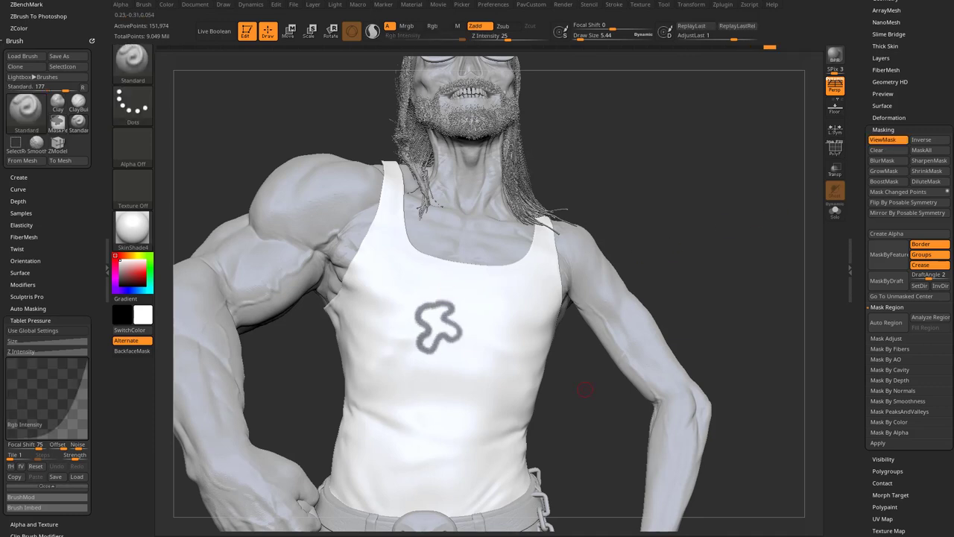
pyautogui.moveTo(504, 312)
pyautogui.keyDown('ctrl'); pyautogui.mouseDown()
pyautogui.moveTo(480, 377)
pyautogui.moveTo(511, 331)
pyautogui.moveTo(507, 306)
pyautogui.mouseUp(); pyautogui.keyUp('ctrl')
pyautogui.hotkey('ctrl', 'z')
pyautogui.hotkey('ctrl', 'z')
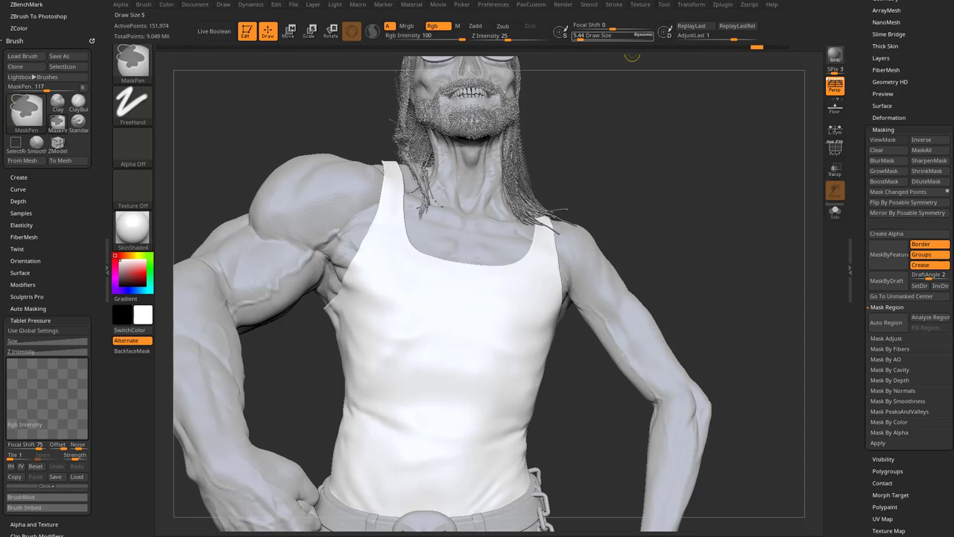
# Step: Test a masked ring with the MaskPen's Focal Shift at -100, undo it and restore Focal Shift to 0
pyautogui.keyDown('ctrl'); pyautogui.click(574, 27); pyautogui.keyUp('ctrl')
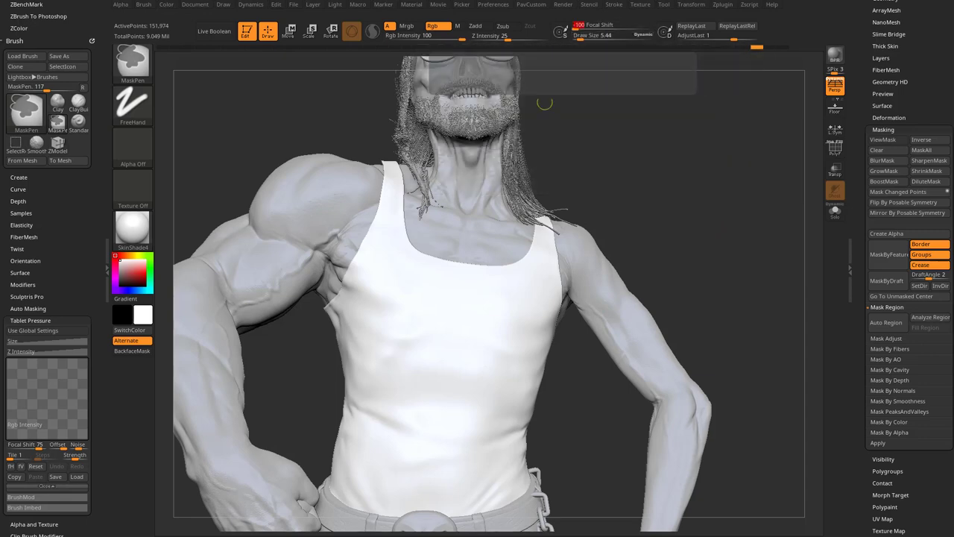
pyautogui.moveTo(456, 294)
pyautogui.keyDown('ctrl'); pyautogui.mouseDown()
pyautogui.moveTo(423, 314)
pyautogui.moveTo(467, 319)
pyautogui.mouseUp(); pyautogui.keyUp('ctrl')
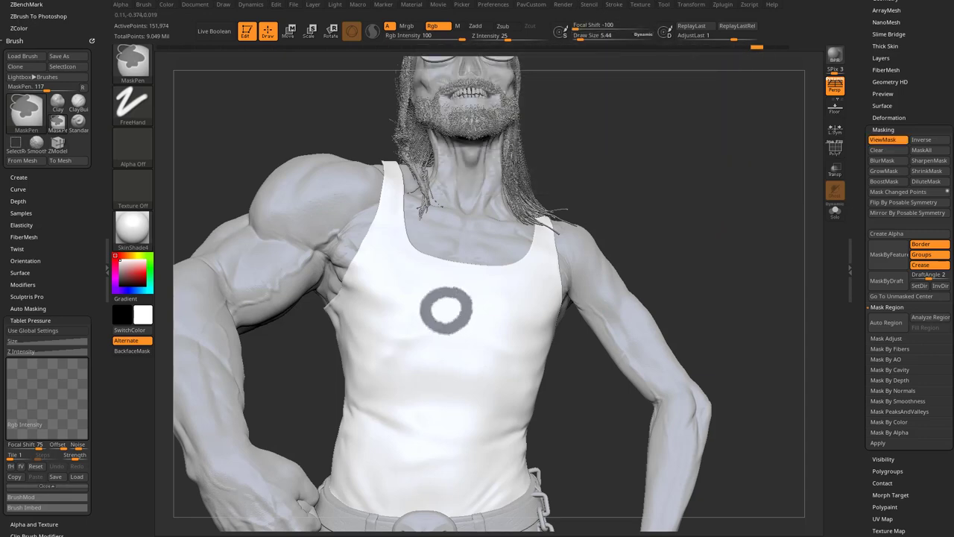
pyautogui.hotkey('ctrl', 'z')
pyautogui.keyDown('ctrl'); pyautogui.click(614, 26); pyautogui.keyUp('ctrl')
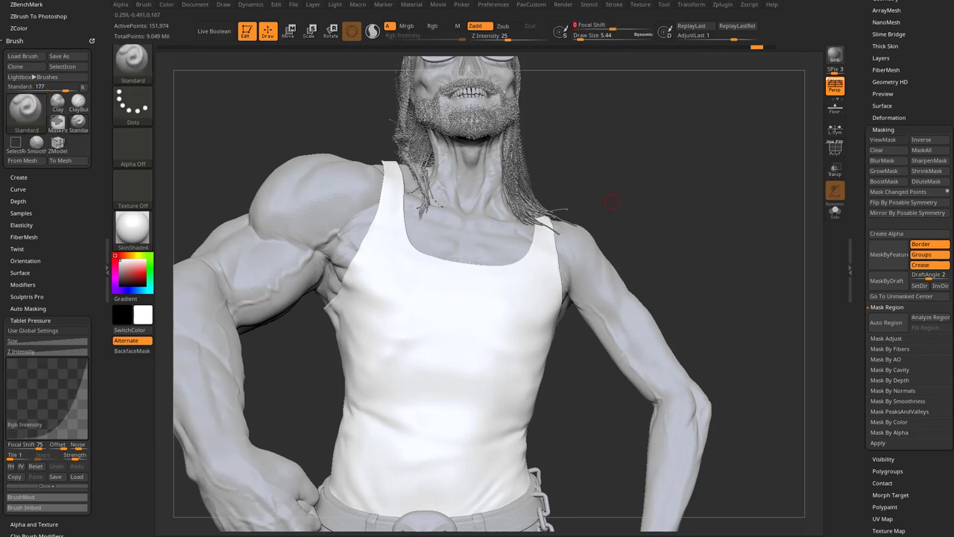
# Step: Mask fresh outlines of a triangle, a square and a circle on the tank top, replacing the broken dotted circle stroke
pyautogui.moveTo(421, 291)
pyautogui.keyDown('ctrl'); pyautogui.mouseDown()
pyautogui.moveTo(396, 320)
pyautogui.moveTo(511, 354)
pyautogui.moveTo(471, 306)
pyautogui.mouseUp(); pyautogui.keyUp('ctrl')
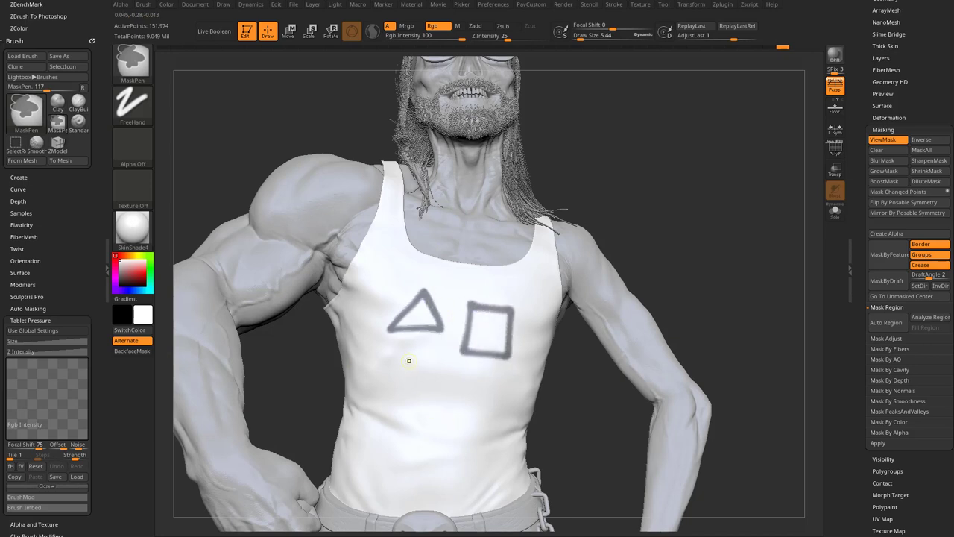
pyautogui.keyDown('ctrl'); pyautogui.moveTo(409, 361); pyautogui.dragTo(443, 373); pyautogui.keyUp('ctrl')
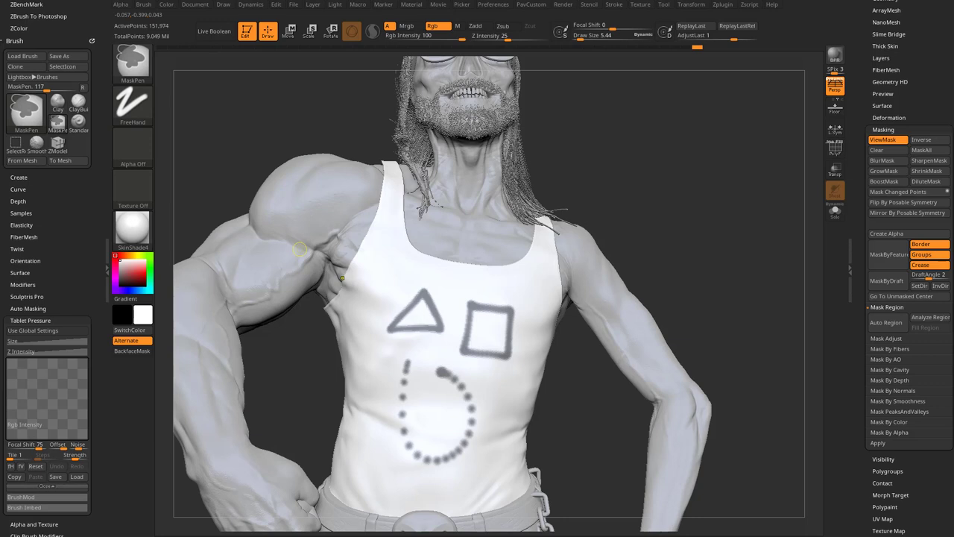
pyautogui.hotkey('ctrl', 'z')
pyautogui.moveTo(424, 379)
pyautogui.keyDown('ctrl'); pyautogui.mouseDown()
pyautogui.moveTo(402, 395)
pyautogui.moveTo(466, 410)
pyautogui.moveTo(454, 371)
pyautogui.mouseUp(); pyautogui.keyUp('ctrl')
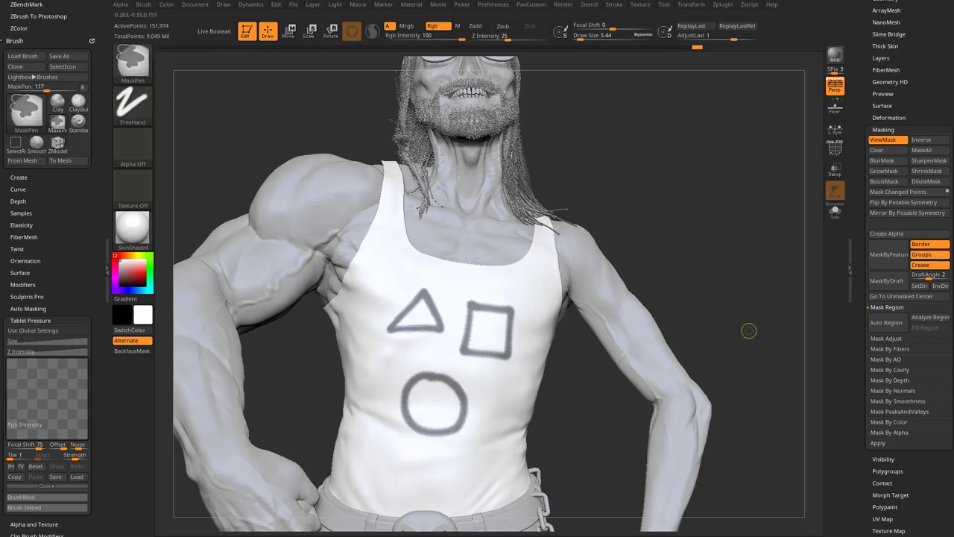
# Step: Fill the triangle, square and circle outlines at once with Auto Region, and undo the fill
pyautogui.click(886, 322)
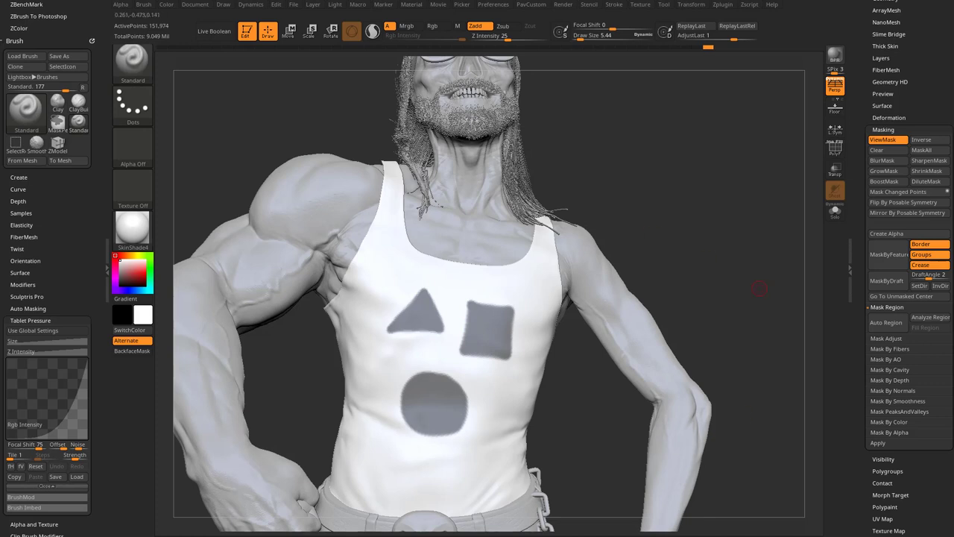
pyautogui.hotkey('ctrl', 'z')
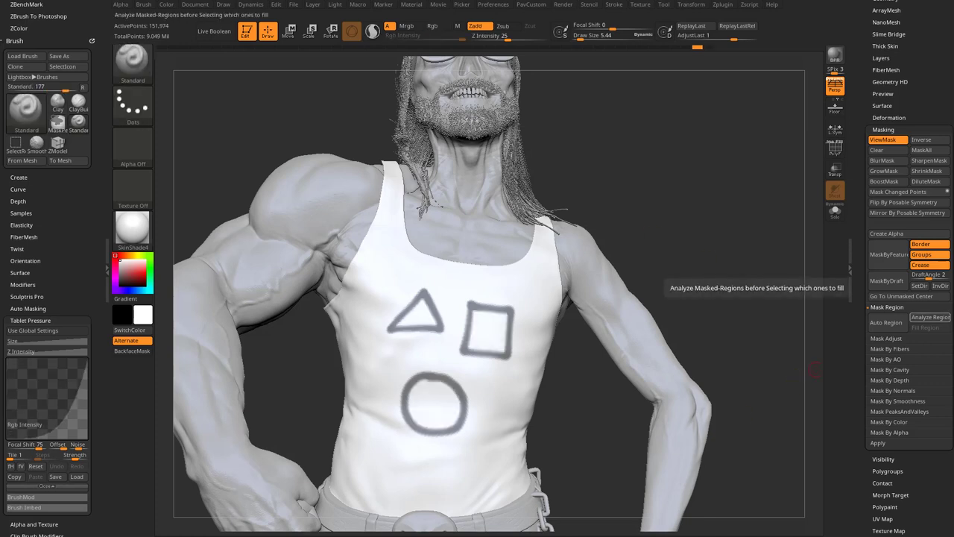
# Step: Analyze the masked regions, mark the square and the circle with mask dots inside, and fill only those two regions
pyautogui.click(930, 317)
pyautogui.keyDown('ctrl'); pyautogui.click(491, 330); pyautogui.keyUp('ctrl')
pyautogui.keyDown('ctrl'); pyautogui.click(433, 404); pyautogui.keyUp('ctrl')
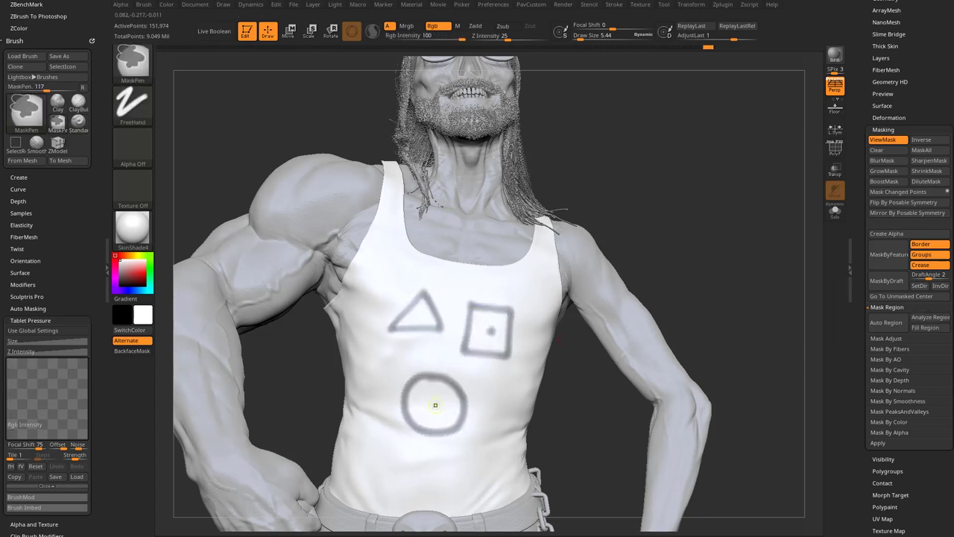
pyautogui.hotkey('ctrl', 'z')
pyautogui.hotkey('ctrl', 'z')
pyautogui.keyDown('ctrl'); pyautogui.click(483, 332); pyautogui.keyUp('ctrl')
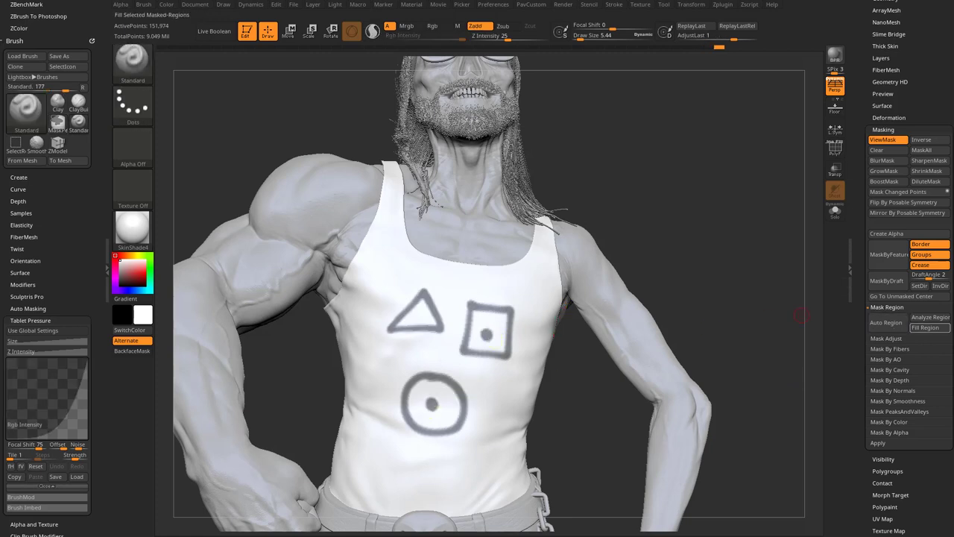
pyautogui.click(924, 327)
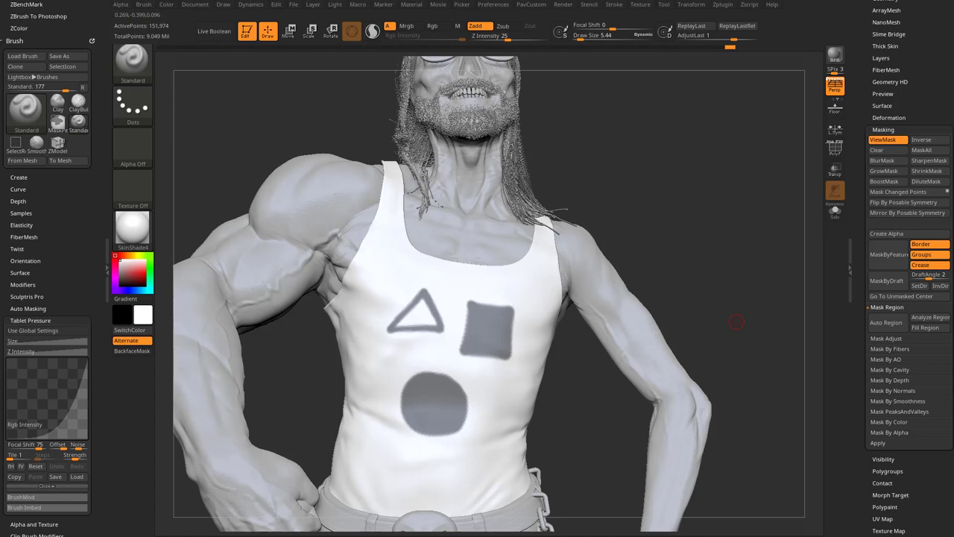
# Step: Clear the mask on the tank top and set the MaskPen to Alpha 09 with the Rect stroke
pyautogui.moveTo(743, 263)
pyautogui.keyDown('ctrl'); pyautogui.mouseDown()
pyautogui.moveTo(713, 218)
pyautogui.moveTo(701, 216)
pyautogui.moveTo(753, 257)
pyautogui.mouseUp(); pyautogui.keyUp('ctrl')
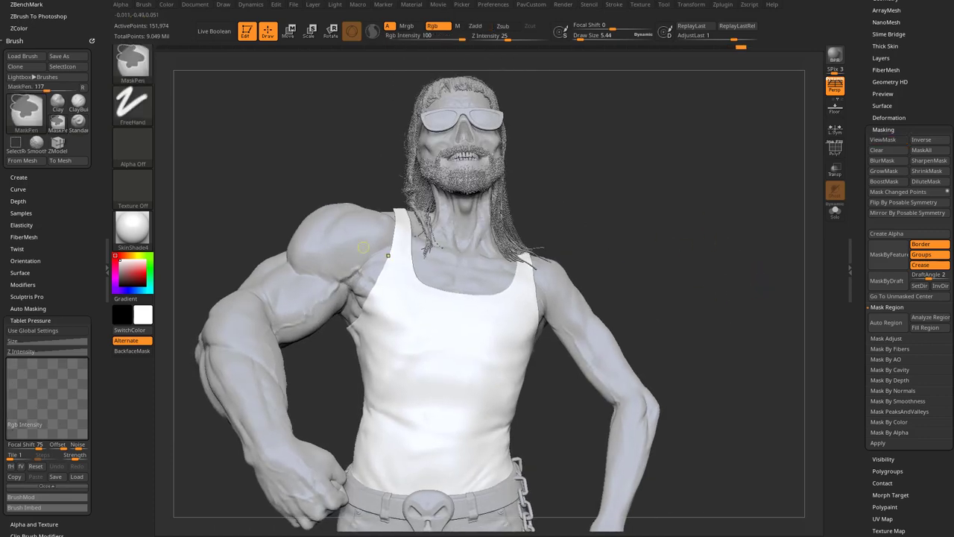
pyautogui.click(133, 146)
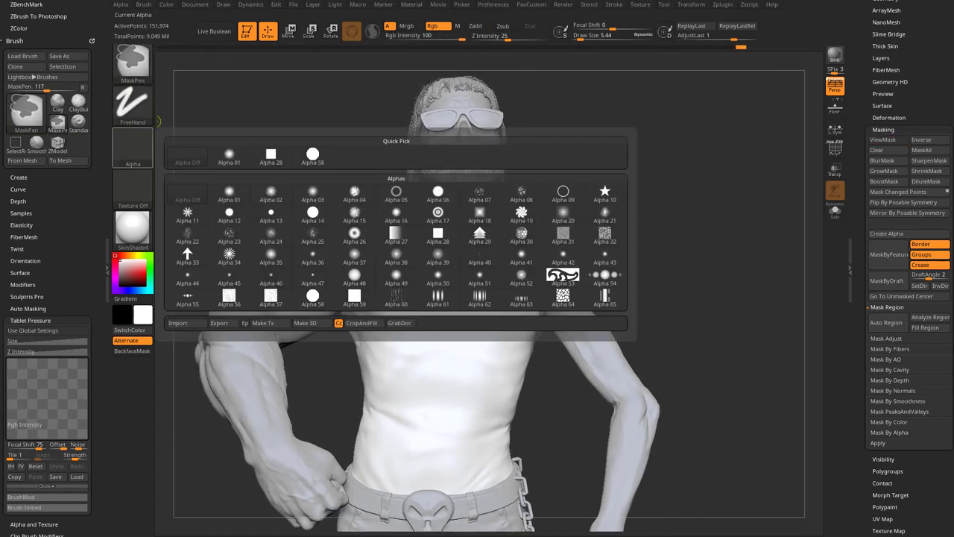
pyautogui.moveTo(522, 275)
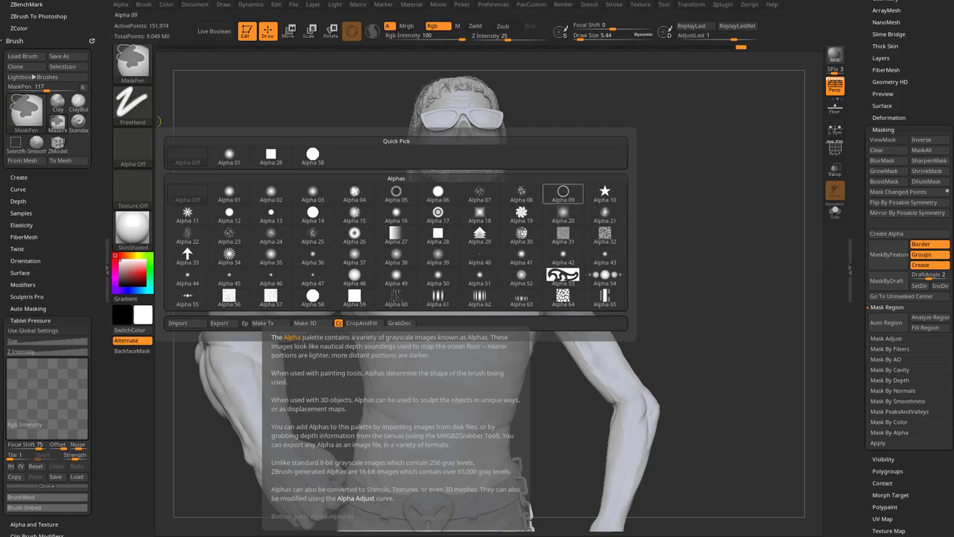
pyautogui.click(564, 193)
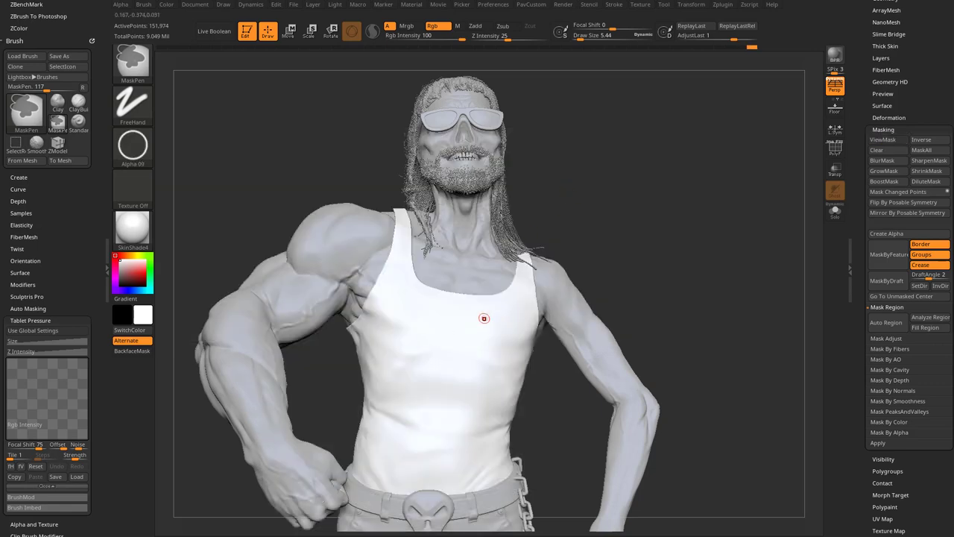
pyautogui.click(133, 102)
pyautogui.click(437, 114)
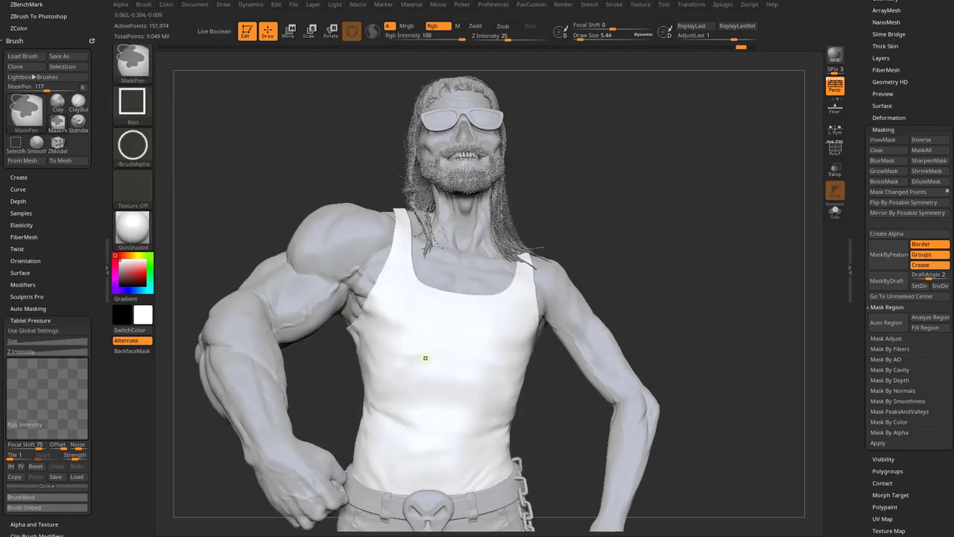
# Step: Mask a ring in the middle of the tank top, a separate one on the upper chest, and a larger one around the middle ring
pyautogui.keyDown('ctrl'); pyautogui.moveTo(425, 358); pyautogui.dragTo(470, 359); pyautogui.keyUp('ctrl')
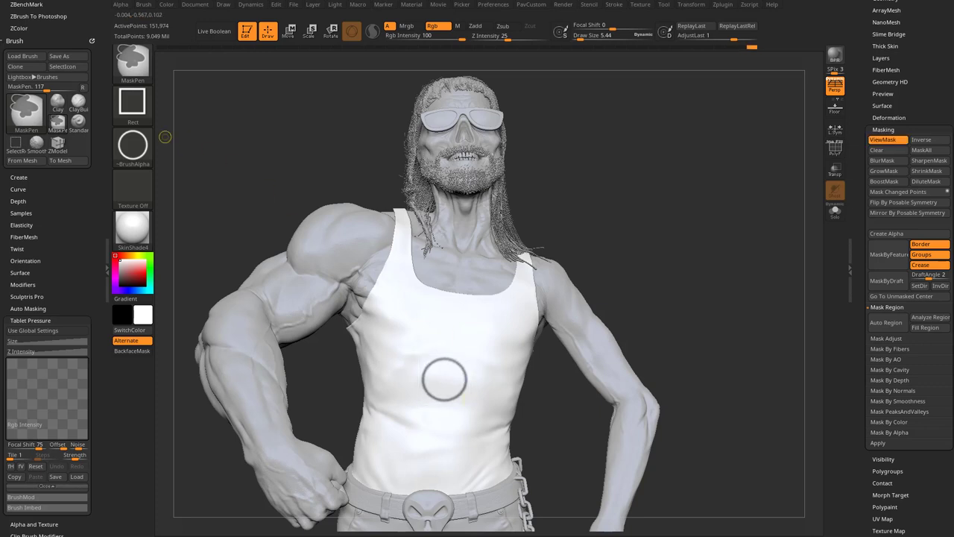
pyautogui.click(133, 145)
pyautogui.click(132, 102)
pyautogui.keyDown('ctrl'); pyautogui.moveTo(418, 339); pyautogui.dragTo(387, 301); pyautogui.keyUp('ctrl')
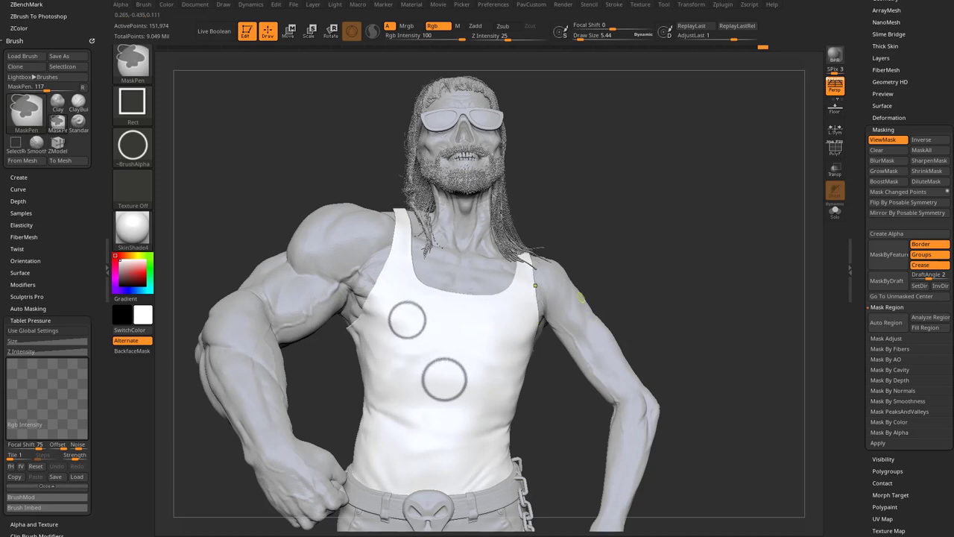
pyautogui.keyDown('ctrl'); pyautogui.moveTo(604, 245); pyautogui.dragTo(393, 326); pyautogui.keyUp('ctrl')
pyautogui.moveTo(356, 283)
pyautogui.keyDown('ctrl'); pyautogui.mouseDown()
pyautogui.moveTo(183, 141)
pyautogui.moveTo(467, 351)
pyautogui.moveTo(421, 421)
pyautogui.moveTo(444, 379)
pyautogui.mouseUp(); pyautogui.keyUp('ctrl')
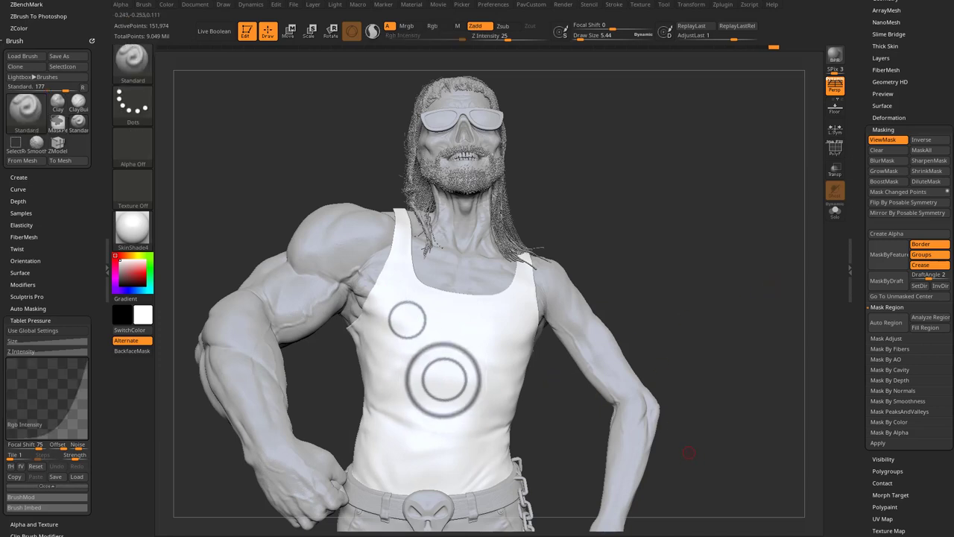
# Step: Fill the ring regions on the tank top with Auto Region and undo the fill
pyautogui.click(887, 323)
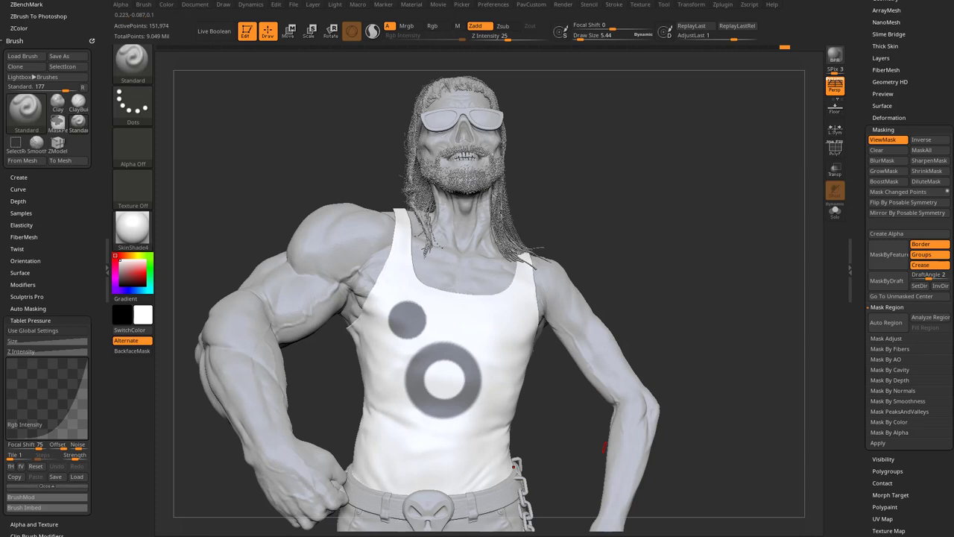
pyautogui.press('ctrl')
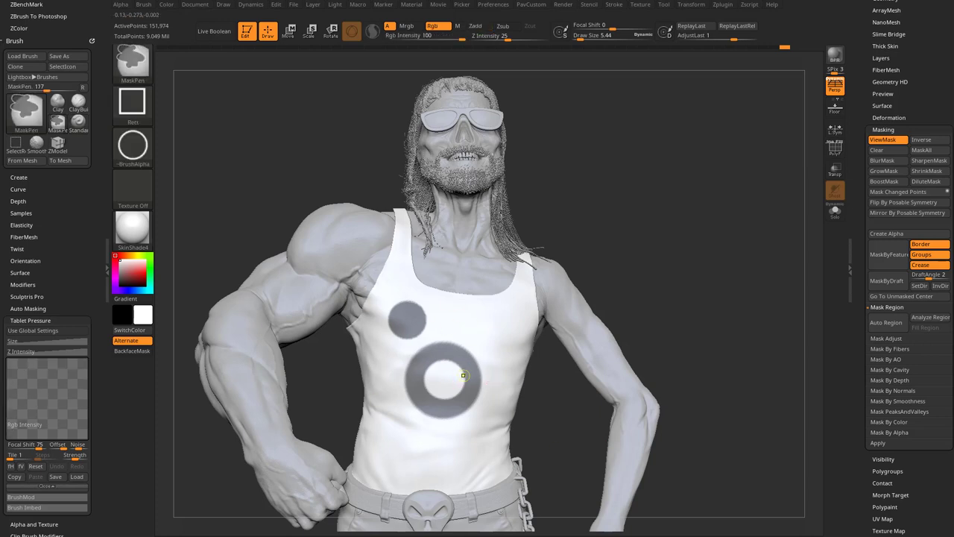
pyautogui.keyDown('ctrl'); pyautogui.click(463, 375); pyautogui.keyUp('ctrl')
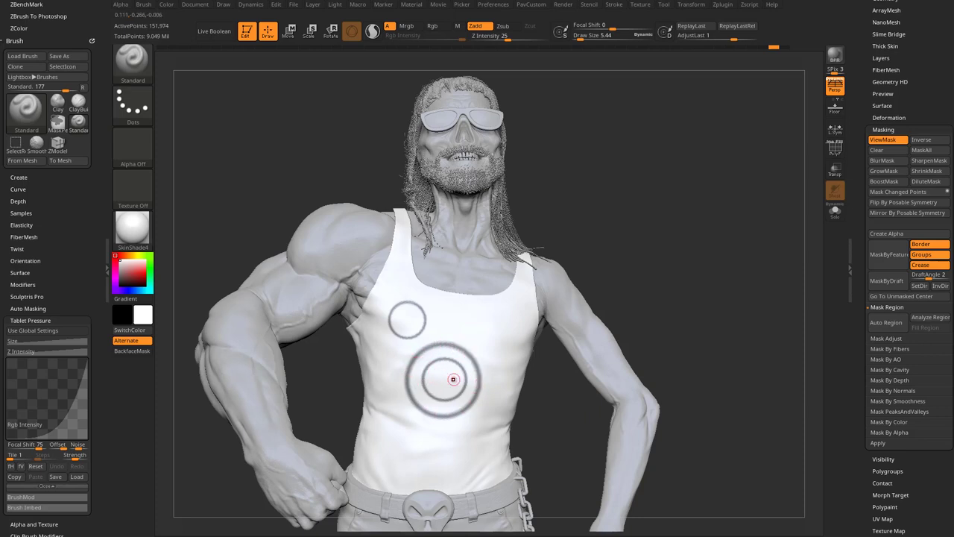
pyautogui.press('ctrl')
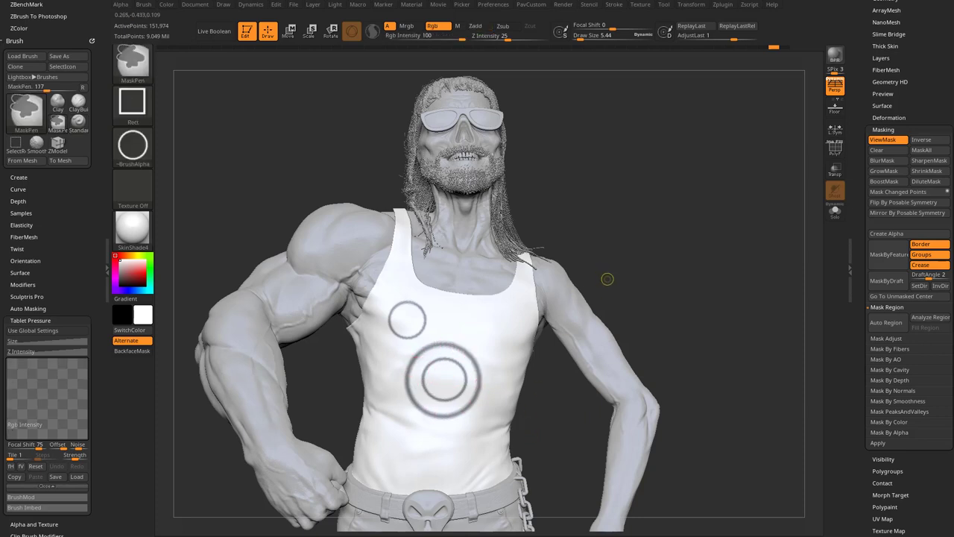
# Step: Add an outermost and a small innermost ring to the concentric rings, and test Auto Region on them, undoing the fill
pyautogui.moveTo(607, 278); pyautogui.dragTo(441, 379)
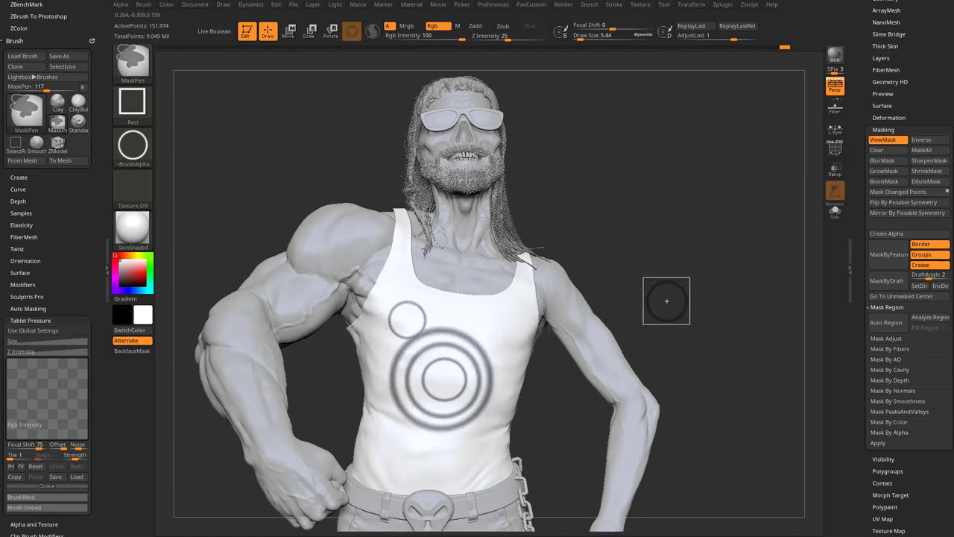
pyautogui.moveTo(666, 301)
pyautogui.keyDown('ctrl'); pyautogui.mouseDown()
pyautogui.moveTo(451, 392)
pyautogui.moveTo(445, 378)
pyautogui.mouseUp(); pyautogui.keyUp('ctrl')
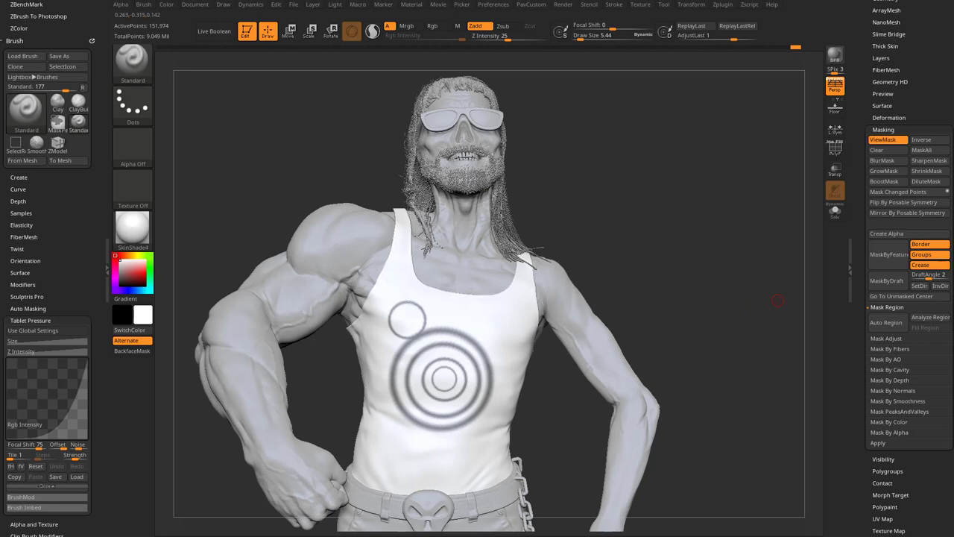
pyautogui.click(886, 322)
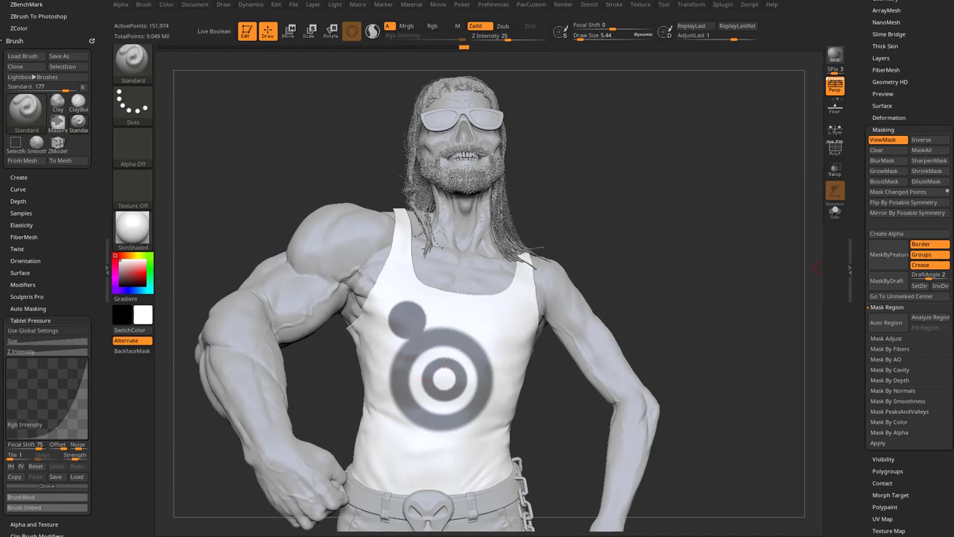
pyautogui.hotkey('ctrl', 'z')
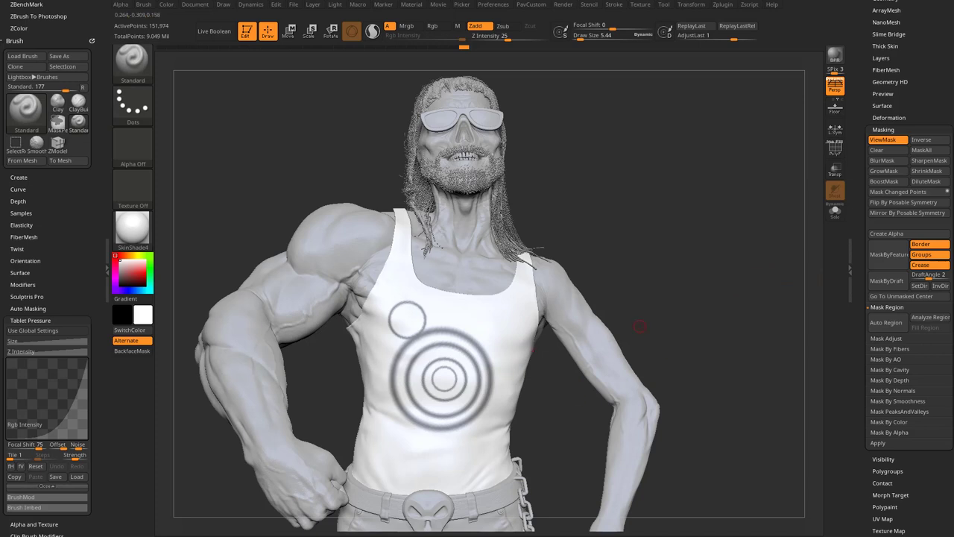
# Step: Switch the MaskPen back to the FreeHand stroke with Alpha Off and look over the available masking brushes
pyautogui.press('ctrl')
pyautogui.click(132, 103)
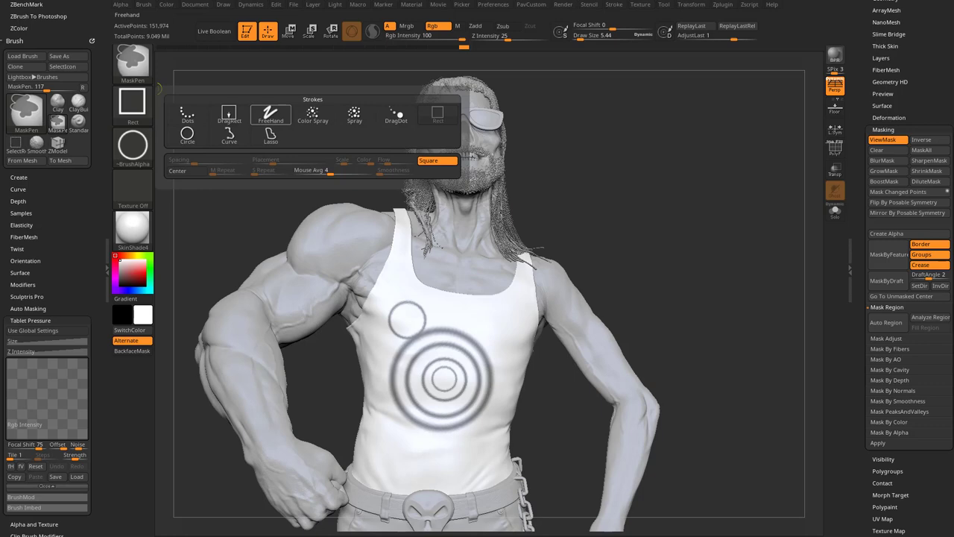
pyautogui.click(271, 114)
pyautogui.click(133, 146)
pyautogui.click(186, 153)
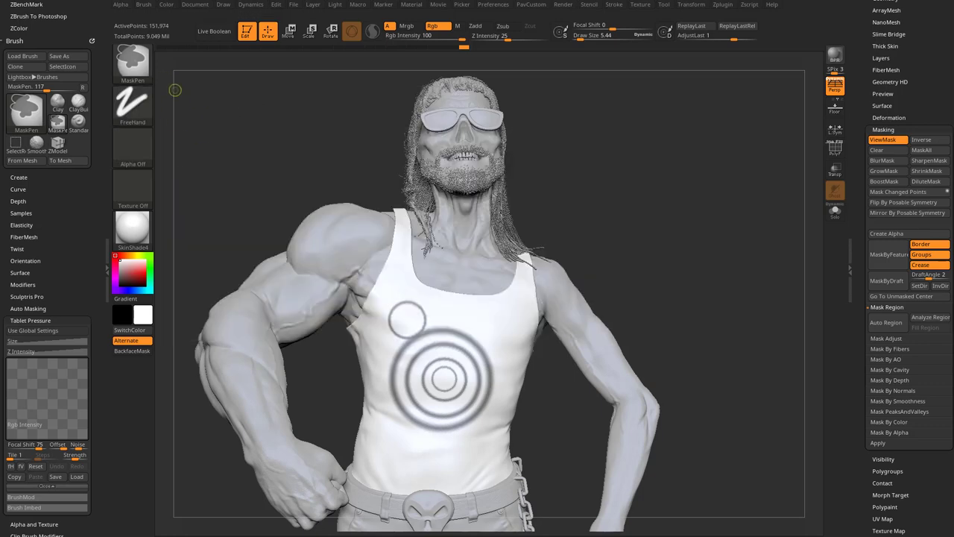
pyautogui.click(133, 61)
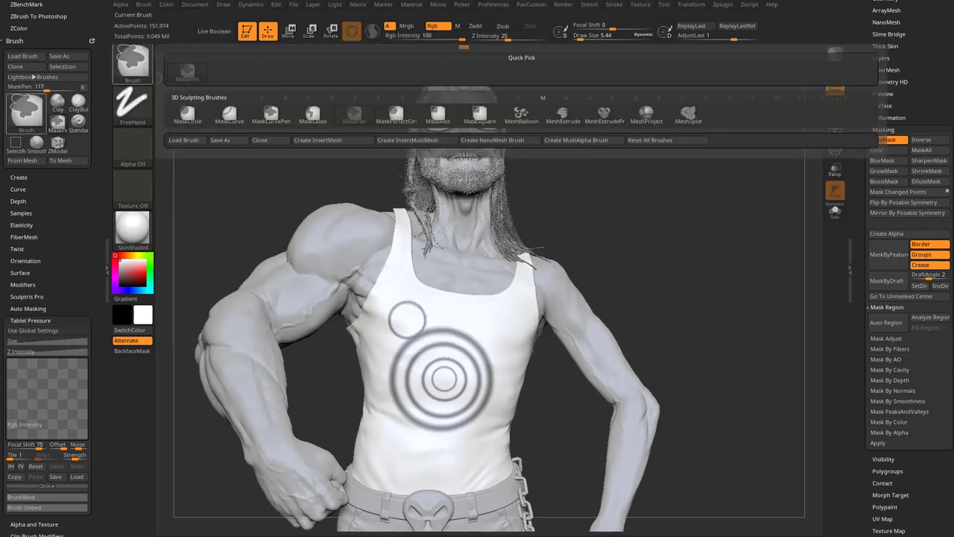
pyautogui.moveTo(437, 113)
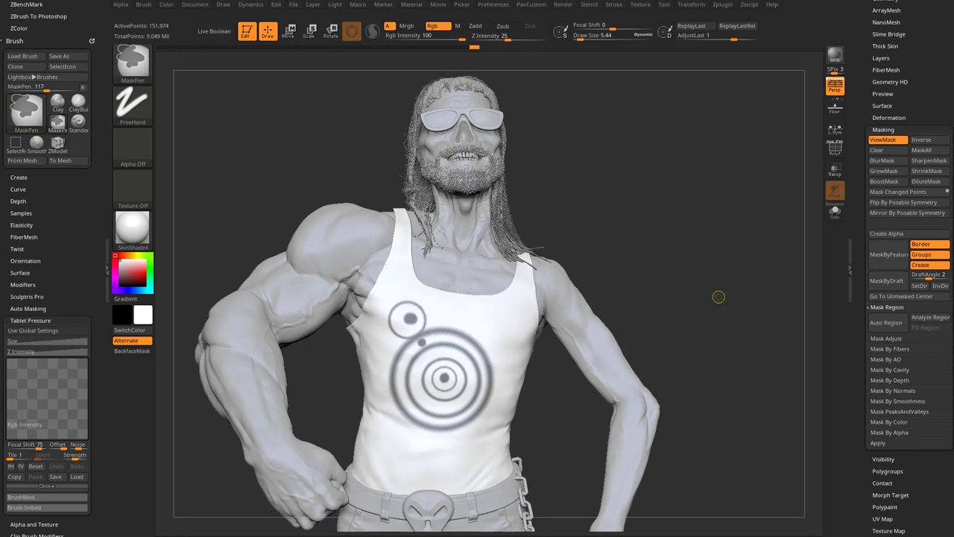
# Step: Analyze the mask regions and fill the dot-marked ones: the upper chest ring, the target's outer band and its centre
pyautogui.click(930, 316)
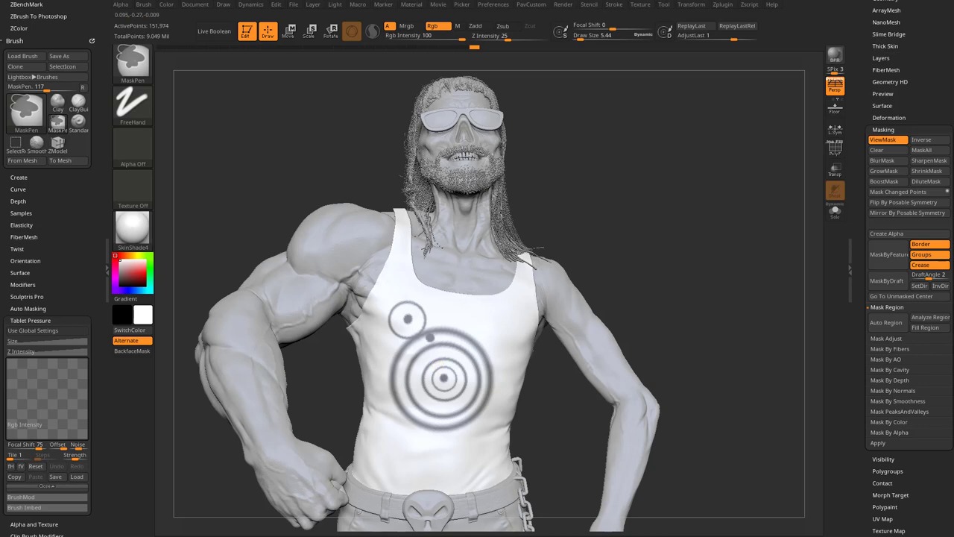
pyautogui.click(927, 328)
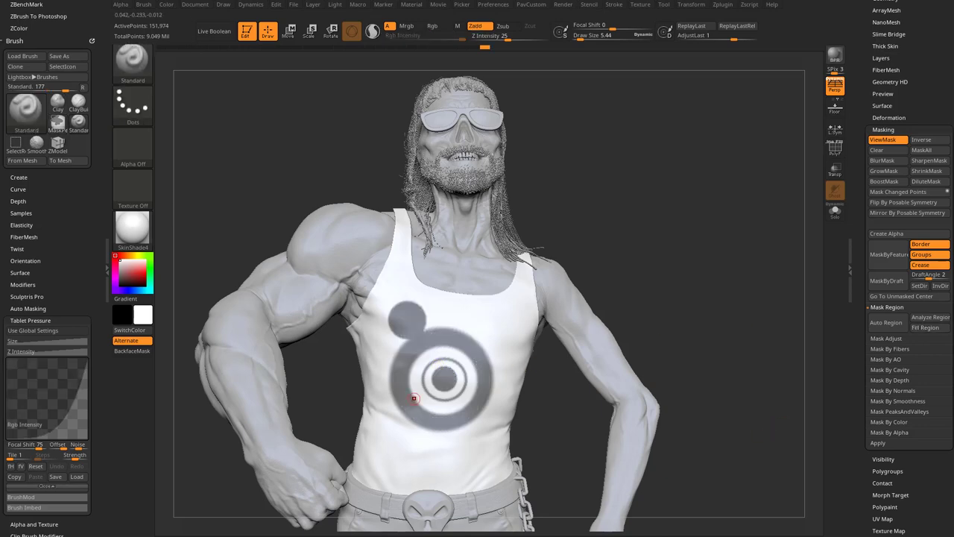
pyautogui.moveTo(702, 267); pyautogui.dragTo(745, 223)
pyautogui.moveTo(738, 277)
pyautogui.mouseDown()
pyautogui.moveTo(514, 279)
pyautogui.moveTo(731, 282)
pyautogui.mouseUp()
pyautogui.moveTo(730, 281)
pyautogui.mouseDown()
pyautogui.moveTo(521, 283)
pyautogui.moveTo(729, 289)
pyautogui.mouseUp()
# Step: Undo the region fill and all the ring masks on the tank top
pyautogui.hotkey('ctrl', 'z')
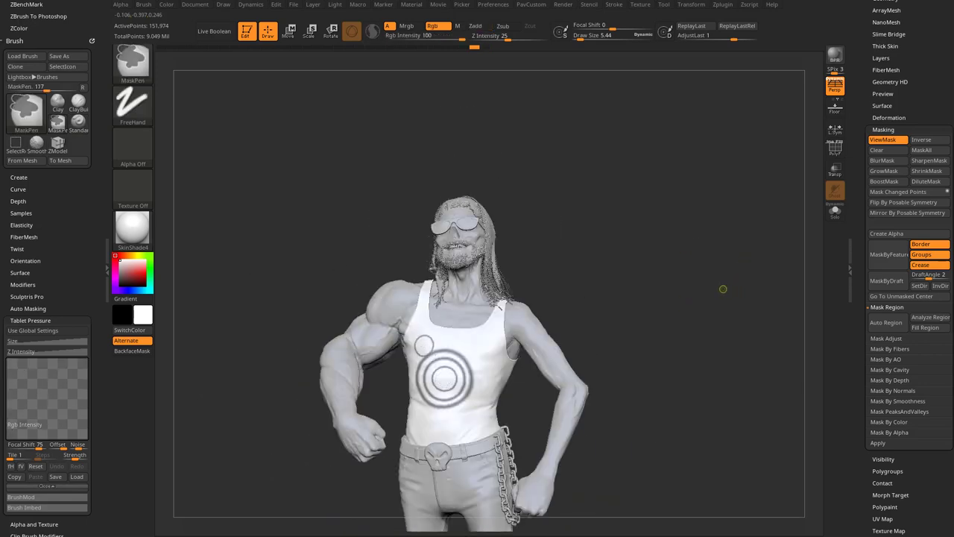
pyautogui.hotkey('ctrl', 'z')
pyautogui.hotkey('ctrl', 'z')
pyautogui.hotkey('ctrl', 'z')
pyautogui.hotkey('ctrl', 'z')
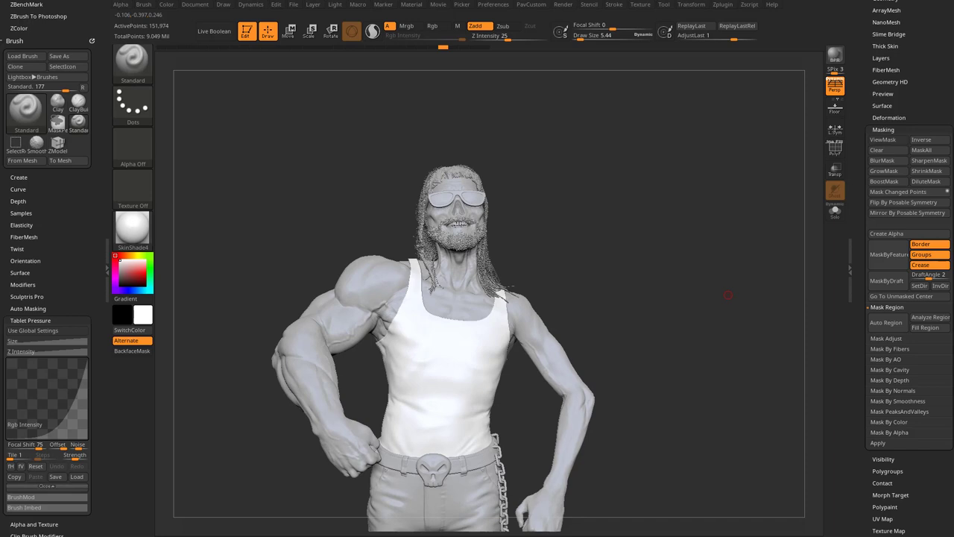
# Step: Set the MaskPen to the Rect stroke with Alpha 09 and mask a ring on the front of the tank top
pyautogui.press('ctrl')
pyautogui.keyDown('ctrl'); pyautogui.click(133, 100); pyautogui.keyUp('ctrl')
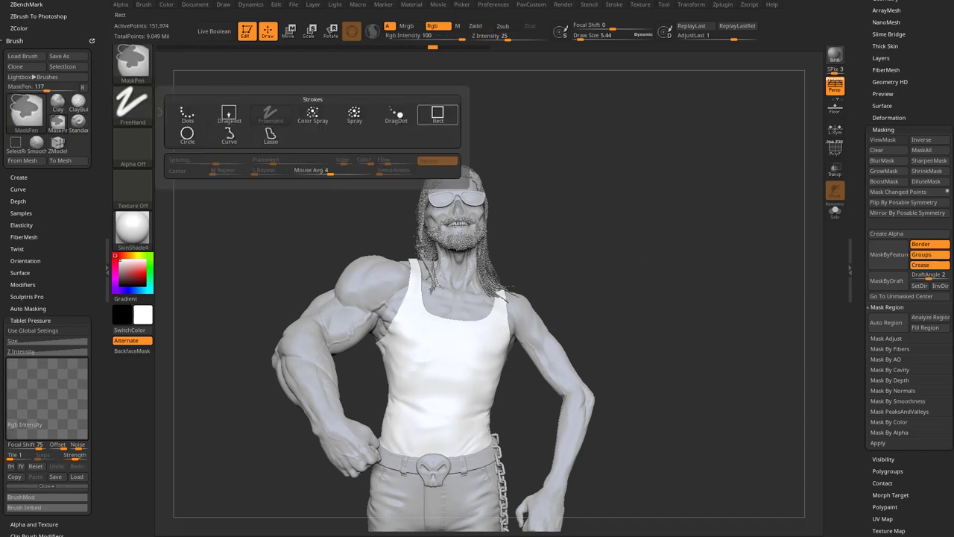
pyautogui.keyDown('ctrl'); pyautogui.click(432, 113); pyautogui.keyUp('ctrl')
pyautogui.keyDown('ctrl'); pyautogui.click(133, 146); pyautogui.keyUp('ctrl')
pyautogui.keyDown('ctrl'); pyautogui.click(270, 157); pyautogui.keyUp('ctrl')
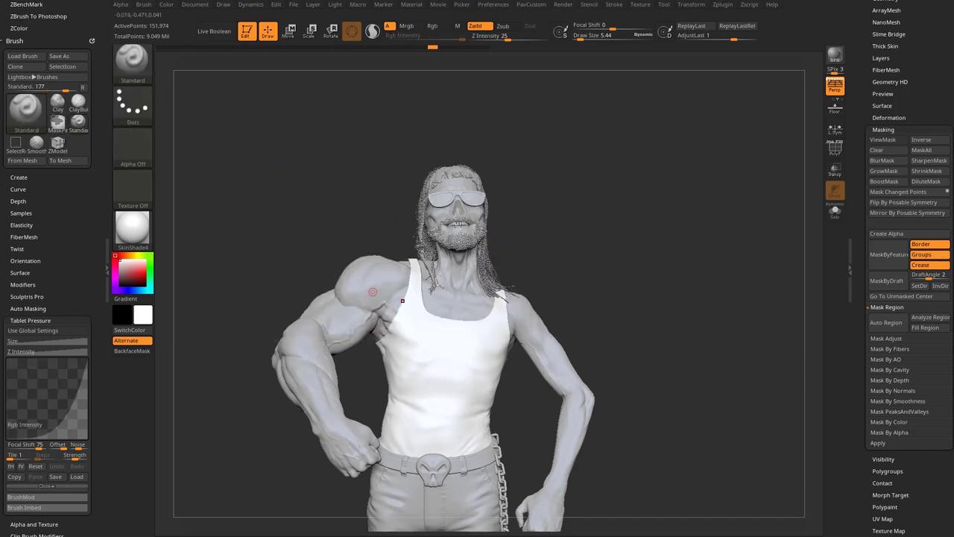
pyautogui.press('ctrl')
pyautogui.keyDown('ctrl'); pyautogui.moveTo(438, 380); pyautogui.dragTo(485, 425); pyautogui.keyUp('ctrl')
# Step: Hide the back half of the tank top from the side using the SelectLasso brush, leaving the front for masking
pyautogui.moveTo(753, 306)
pyautogui.mouseDown()
pyautogui.moveTo(669, 275)
pyautogui.moveTo(694, 264)
pyautogui.mouseUp()
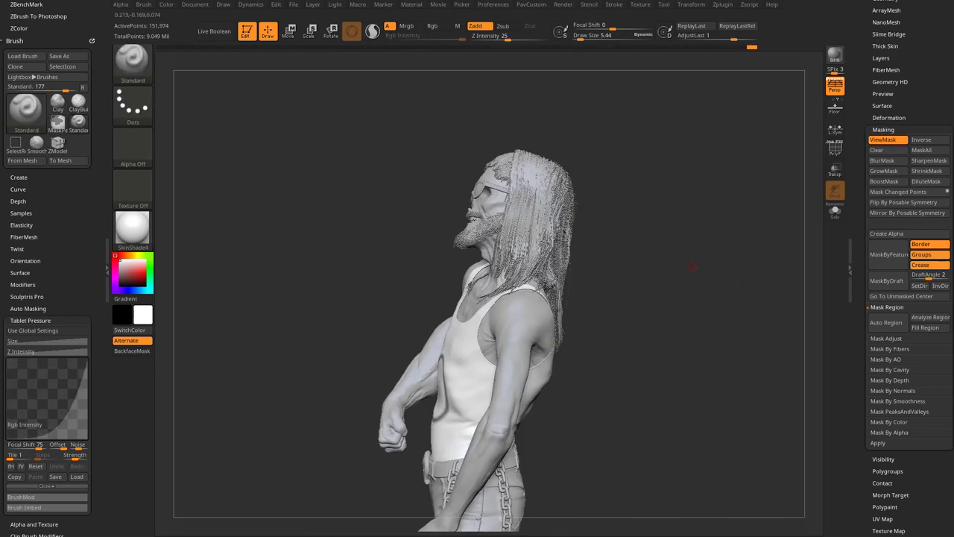
pyautogui.keyDown('ctrl'); pyautogui.keyDown('shift'); pyautogui.click(134, 66); pyautogui.keyUp('shift'); pyautogui.keyUp('ctrl')
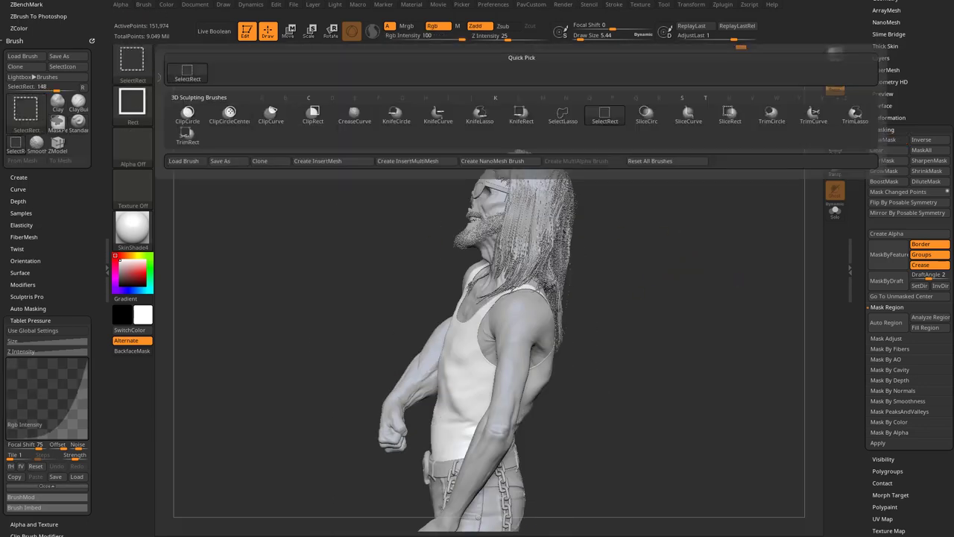
pyautogui.click(563, 113)
pyautogui.moveTo(658, 393)
pyautogui.keyDown('ctrl'); pyautogui.keyDown('shift'); pyautogui.mouseDown()
pyautogui.moveTo(612, 192)
pyautogui.moveTo(490, 186)
pyautogui.moveTo(515, 298)
pyautogui.moveTo(471, 480)
pyautogui.mouseUp(); pyautogui.keyUp('shift'); pyautogui.keyUp('ctrl')
pyautogui.moveTo(676, 238); pyautogui.dragTo(720, 240)
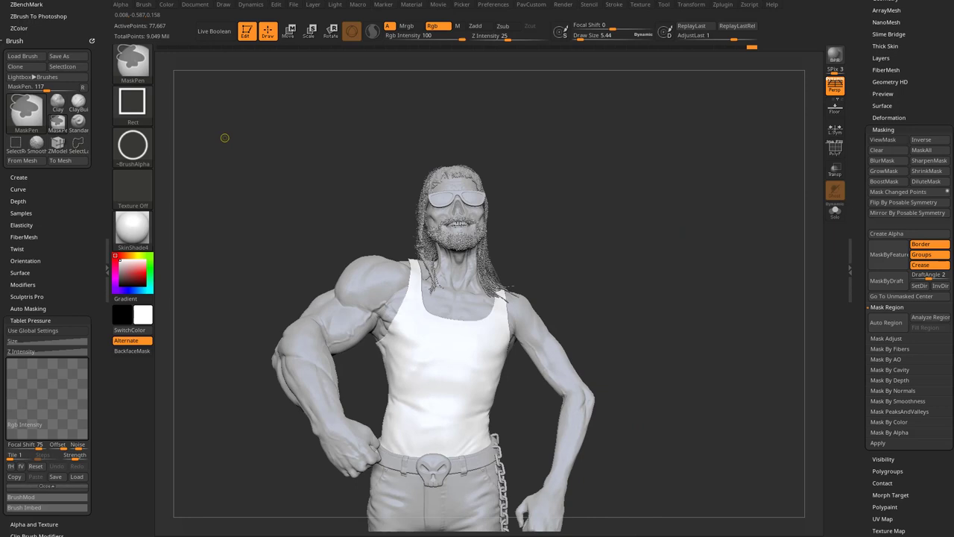
# Step: Mask three concentric rings on the front of the tank top
pyautogui.keyDown('ctrl'); pyautogui.moveTo(463, 383); pyautogui.dragTo(479, 411); pyautogui.keyUp('ctrl')
pyautogui.keyDown('ctrl'); pyautogui.moveTo(571, 276); pyautogui.dragTo(472, 404); pyautogui.keyUp('ctrl')
pyautogui.keyDown('ctrl'); pyautogui.moveTo(565, 284); pyautogui.dragTo(626, 345); pyautogui.keyUp('ctrl')
pyautogui.moveTo(442, 372)
pyautogui.keyDown('ctrl'); pyautogui.mouseDown()
pyautogui.moveTo(477, 402)
pyautogui.moveTo(458, 388)
pyautogui.mouseUp(); pyautogui.keyUp('ctrl')
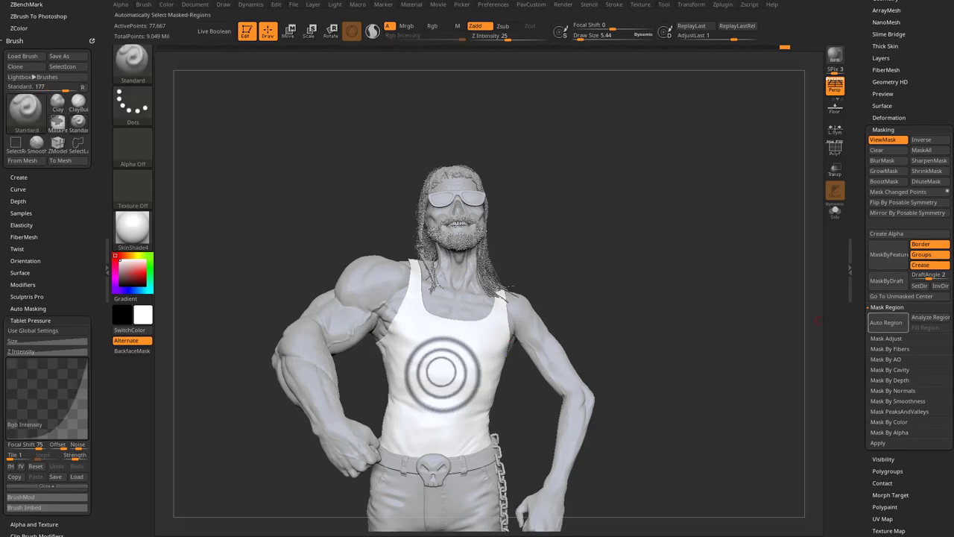
# Step: Fill the concentric ring mask with Auto Region, and restore the tank top to full visibility with no mask
pyautogui.click(886, 322)
pyautogui.moveTo(732, 390); pyautogui.dragTo(739, 293)
pyautogui.keyDown('ctrl'); pyautogui.keyDown('shift'); pyautogui.click(677, 281); pyautogui.keyUp('shift'); pyautogui.keyUp('ctrl')
pyautogui.press('ctrl')
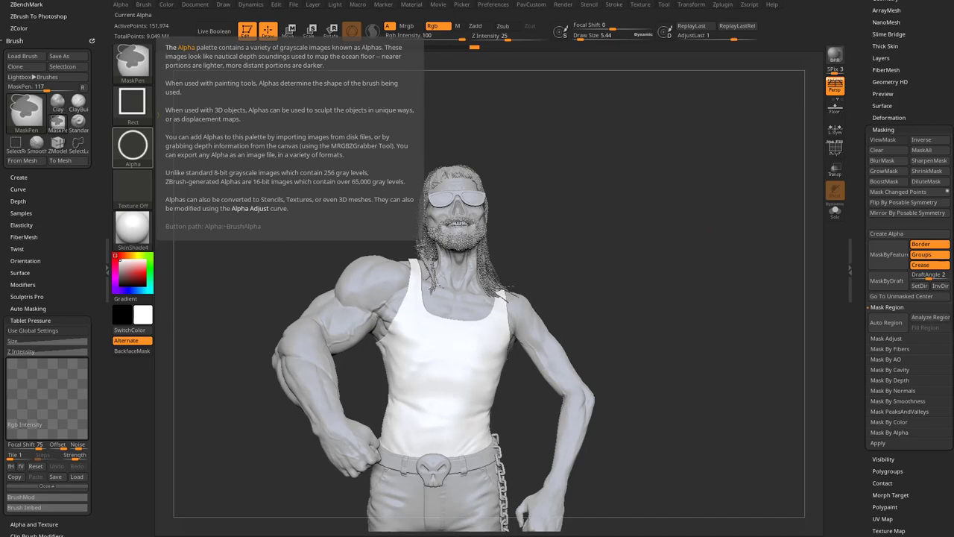
# Step: Import KatOmiK_Logo_8Bit.psd and assign it as the MaskPen brush's alpha with the Rect stroke
pyautogui.click(133, 145)
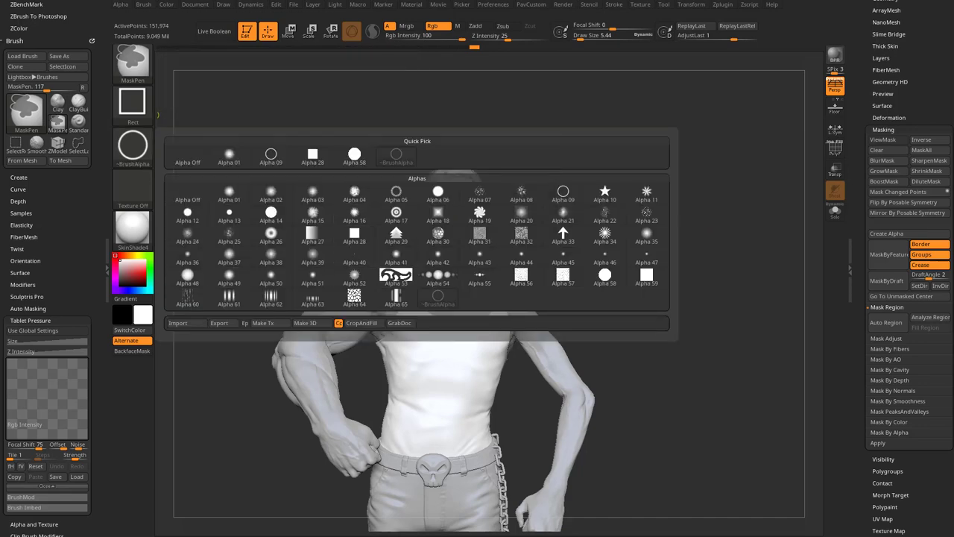
pyautogui.click(177, 322)
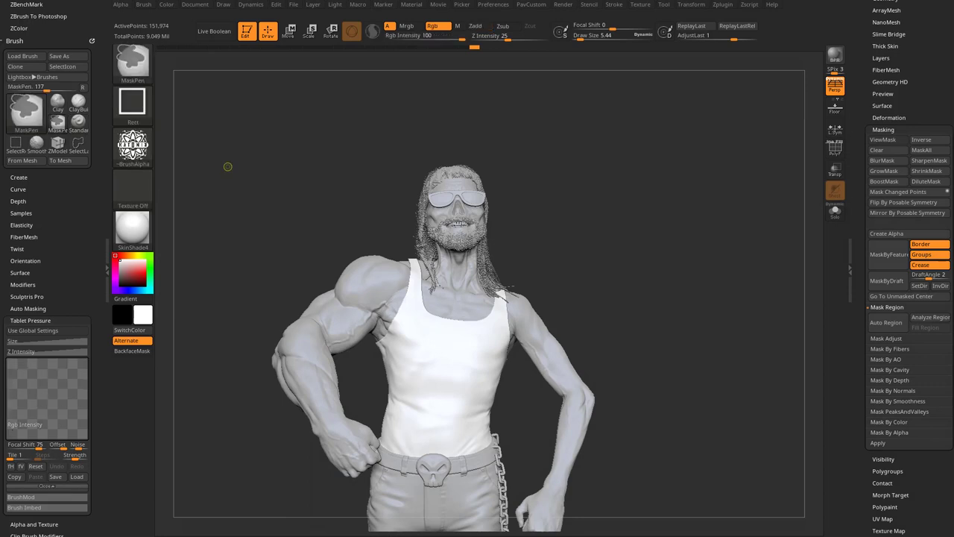
pyautogui.click(133, 147)
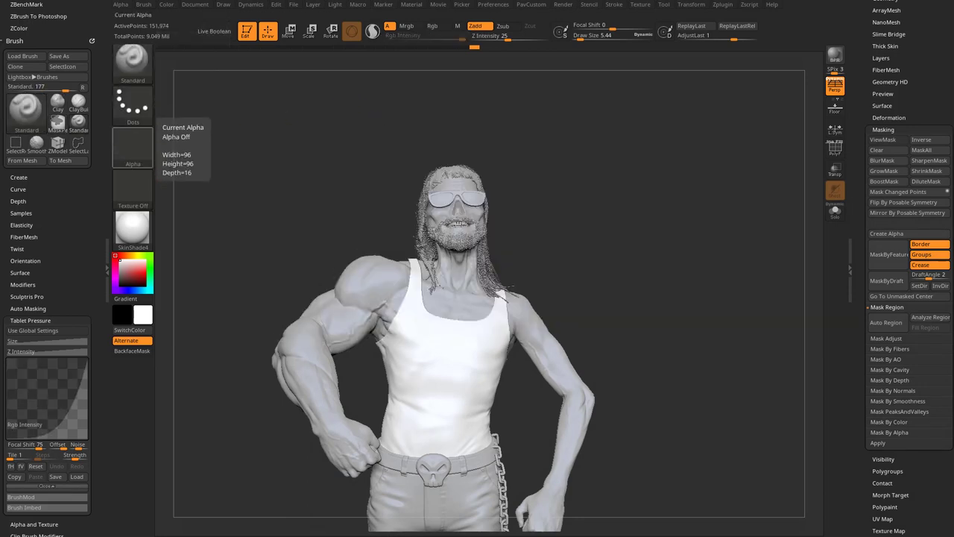
pyautogui.click(133, 147)
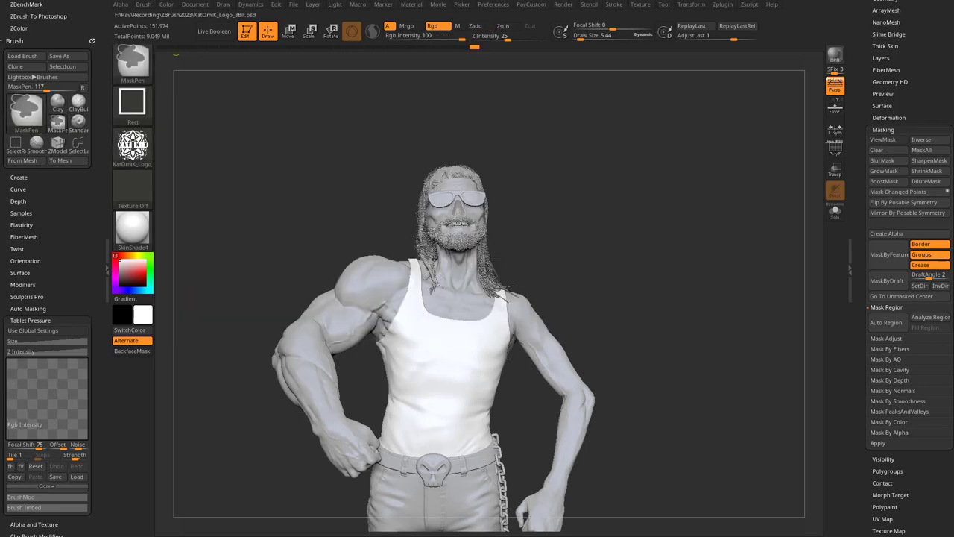
pyautogui.click(134, 149)
pyautogui.click(403, 157)
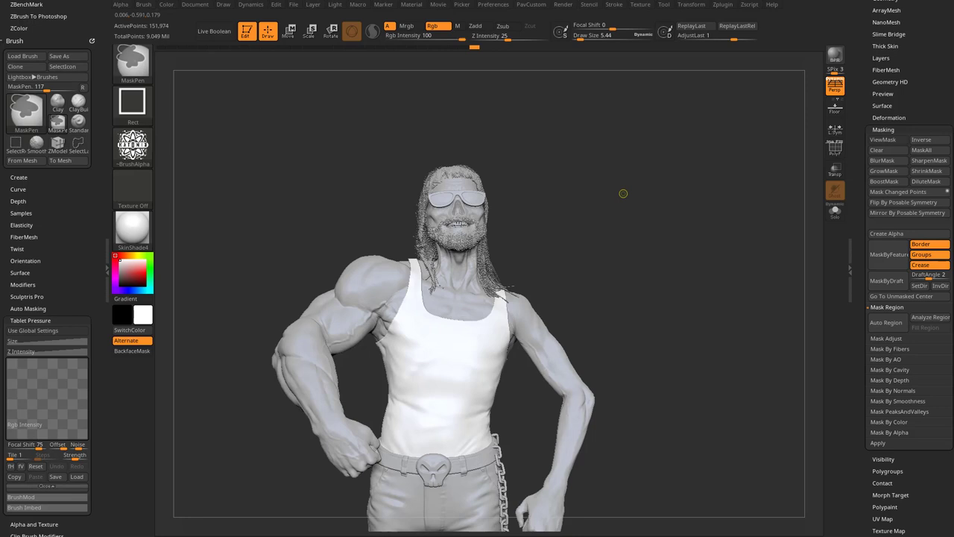
# Step: Try masking the KATOMIK logo on the front of the tank top and check the mask's edge quality up close
pyautogui.keyDown('ctrl'); pyautogui.moveTo(572, 295); pyautogui.dragTo(496, 426); pyautogui.keyUp('ctrl')
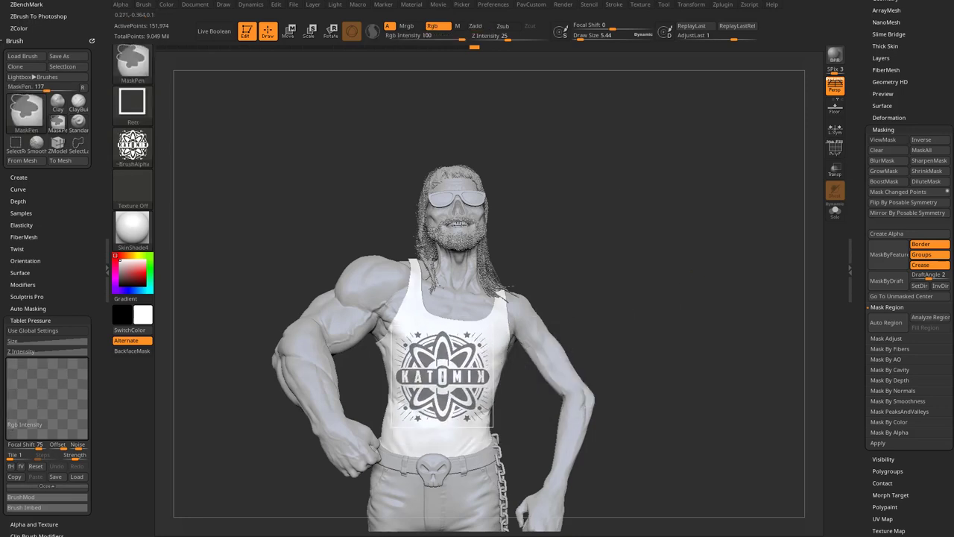
pyautogui.hotkey('ctrl', 'h')
pyautogui.press('b')
pyautogui.press('s')
pyautogui.press('t')
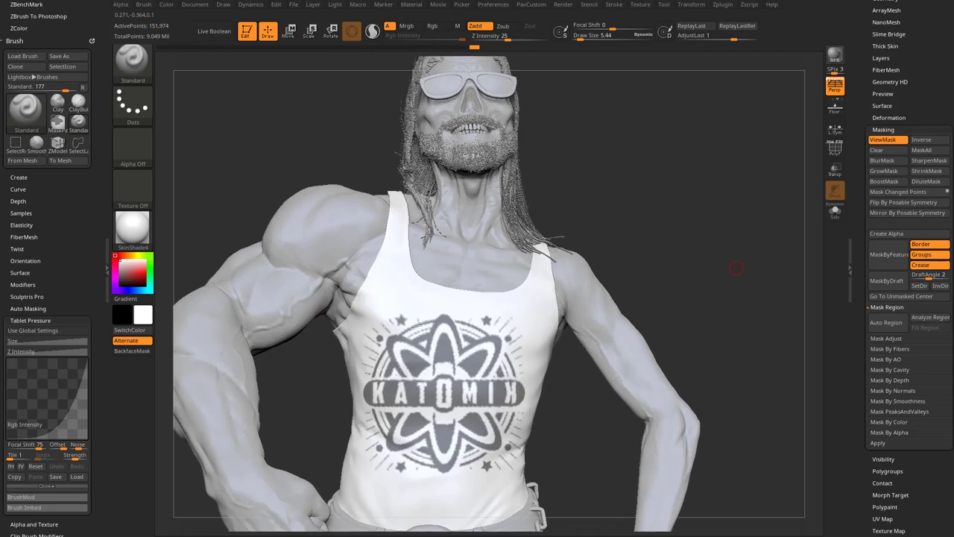
pyautogui.hotkey('ctrl', 'h')
# Step: Mask the KATOMIK logo across the front of the tank top at a higher subdivision level and invert the mask
pyautogui.keyDown('alt'); pyautogui.moveTo(712, 251); pyautogui.dragTo(632, 297); pyautogui.keyUp('alt')
pyautogui.keyDown('ctrl'); pyautogui.moveTo(454, 358); pyautogui.dragTo(515, 422); pyautogui.keyUp('ctrl')
pyautogui.keyDown('alt'); pyautogui.moveTo(682, 280); pyautogui.dragTo(760, 251); pyautogui.keyUp('alt')
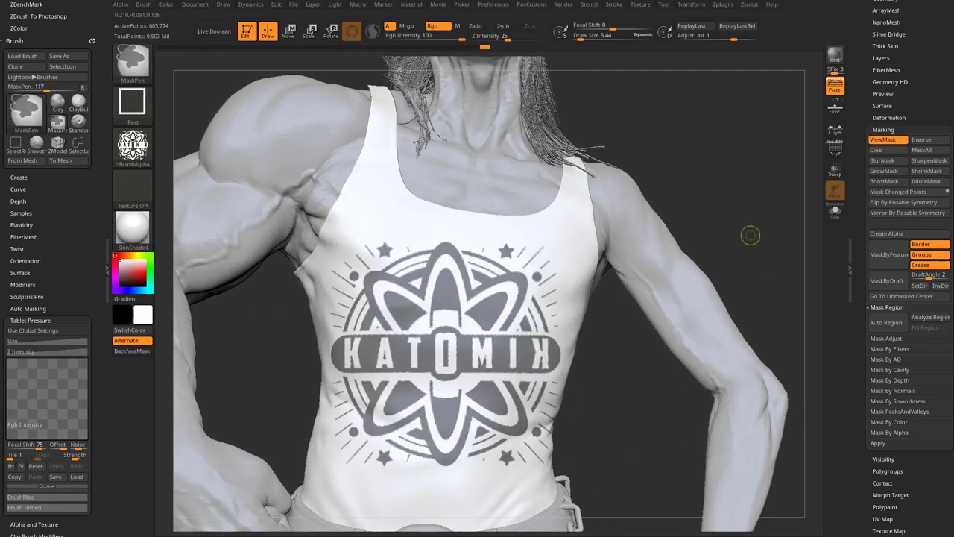
pyautogui.keyDown('ctrl'); pyautogui.click(758, 224); pyautogui.keyUp('ctrl')
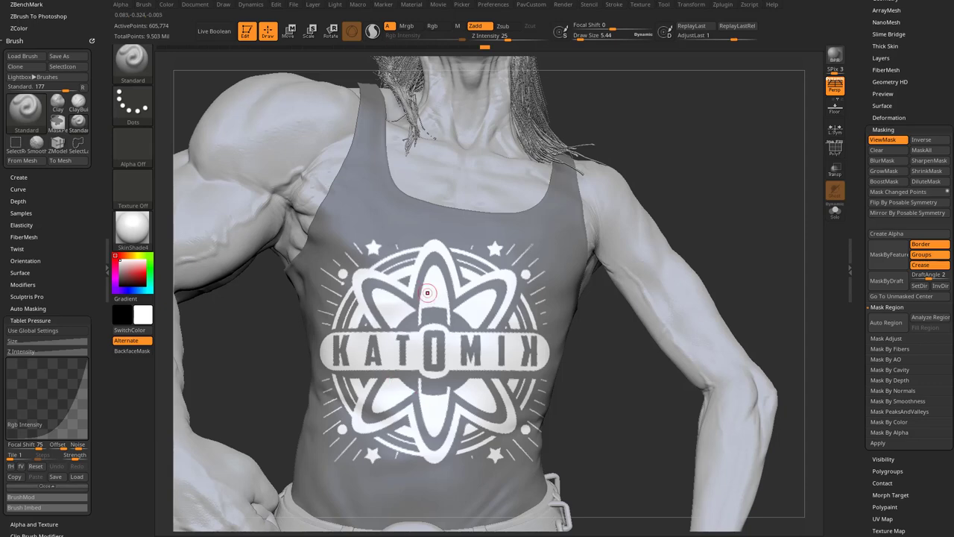
# Step: Set the MaskPen brush to Alpha Off with the FreeHand stroke
pyautogui.keyDown('ctrl'); pyautogui.click(139, 147); pyautogui.keyUp('ctrl')
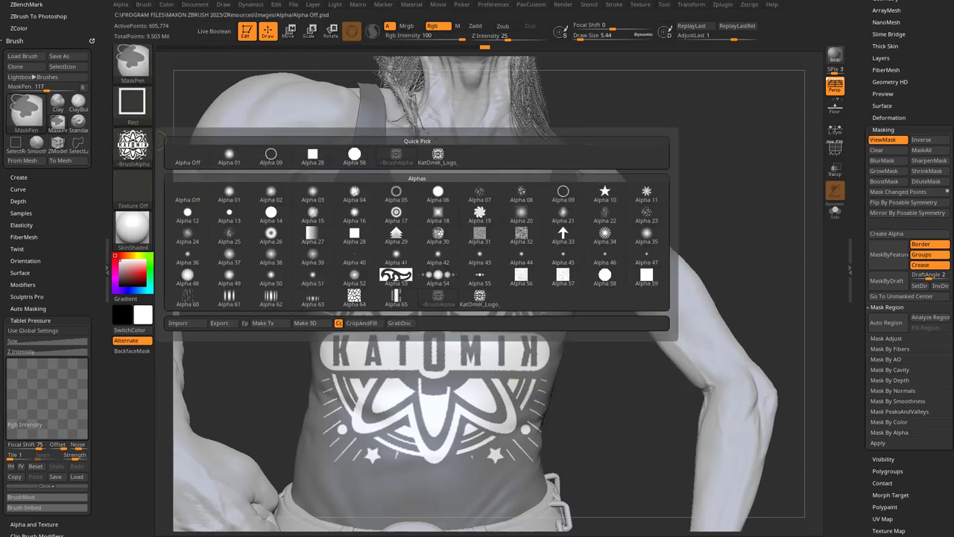
pyautogui.keyDown('ctrl'); pyautogui.click(179, 147); pyautogui.keyUp('ctrl')
pyautogui.keyDown('ctrl'); pyautogui.click(133, 103); pyautogui.keyUp('ctrl')
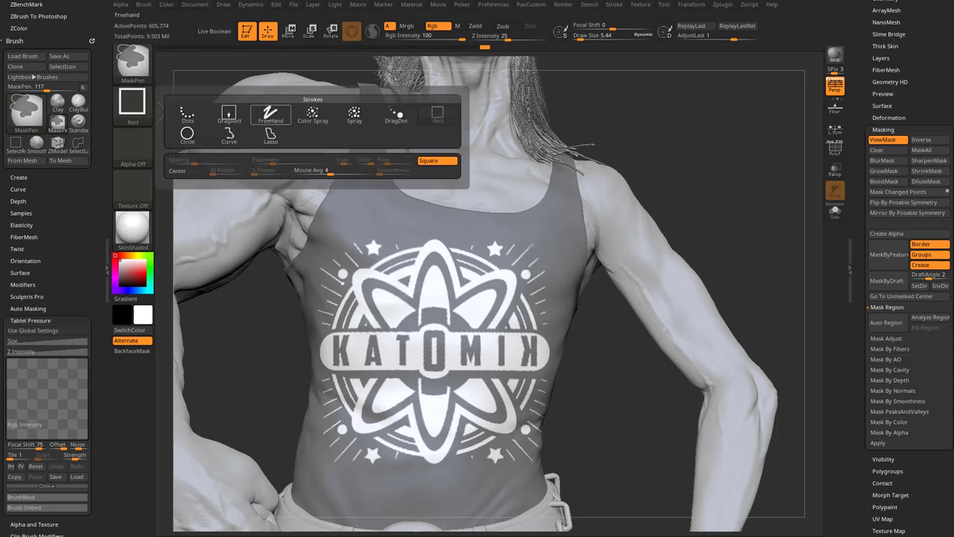
pyautogui.keyDown('ctrl'); pyautogui.click(313, 125); pyautogui.keyUp('ctrl')
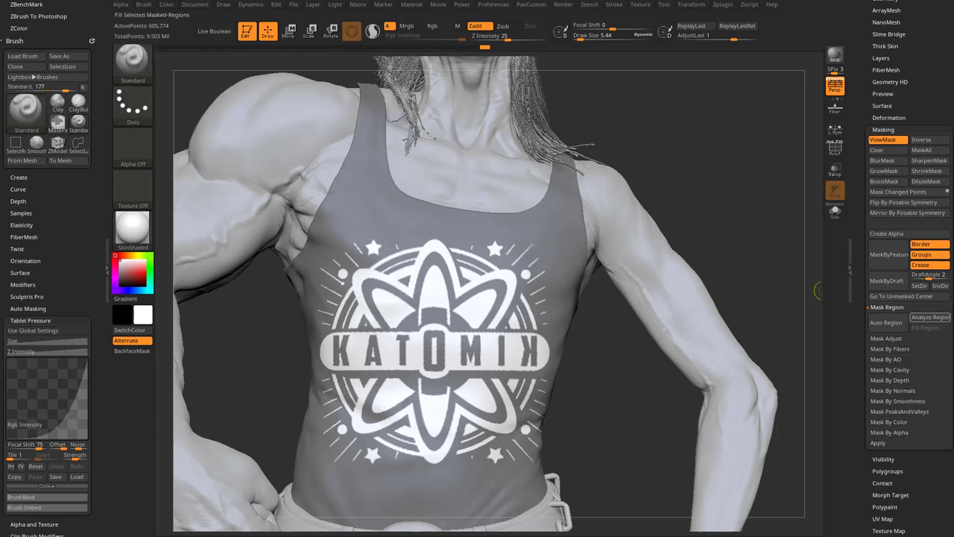
# Step: Analyze the logo's mask regions, fill the diagonal petals, and mark the upper and lower petals with small mask dots
pyautogui.click(930, 318)
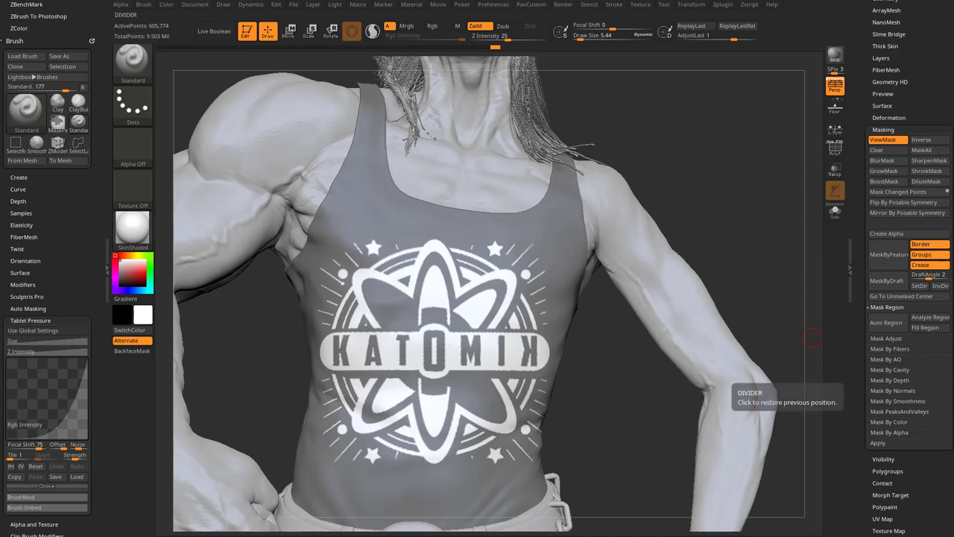
pyautogui.press('ctrl')
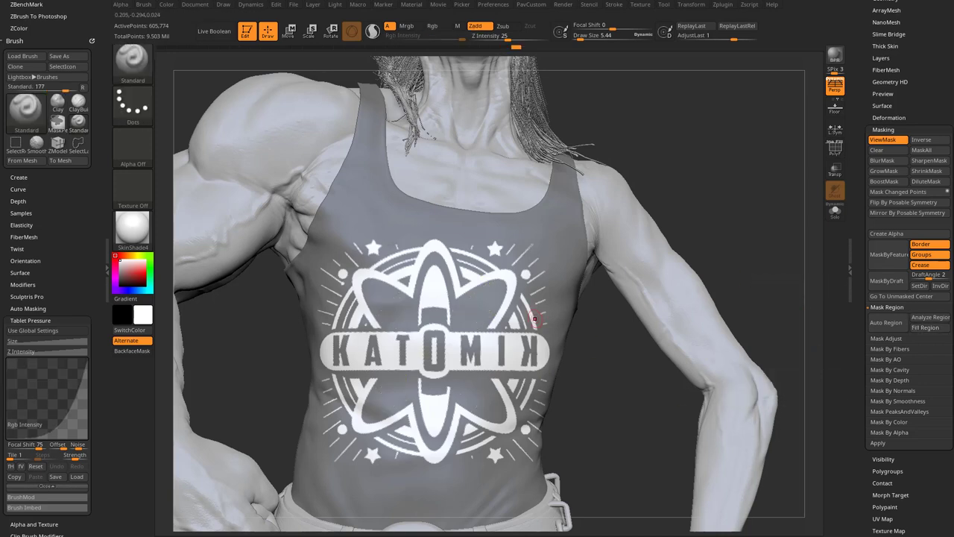
pyautogui.press('ctrl')
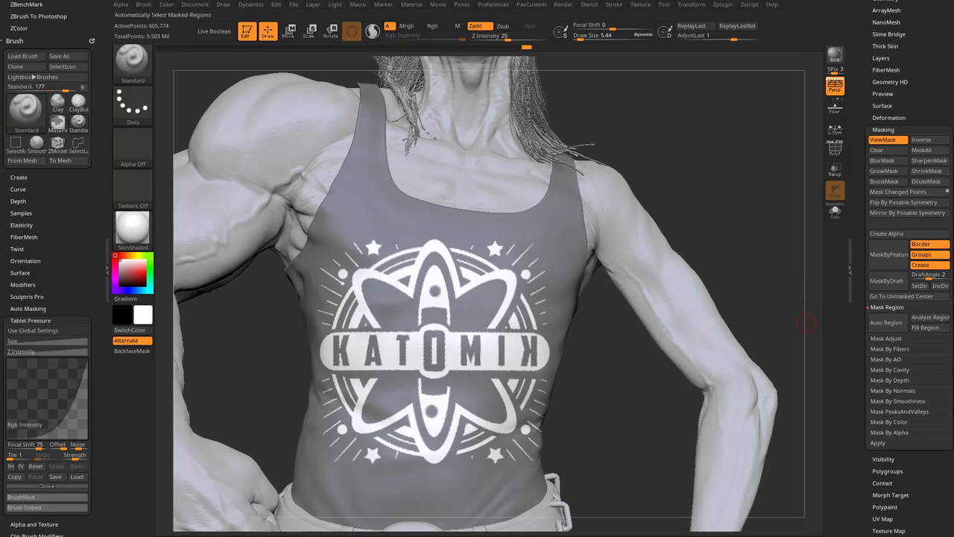
# Step: Mask the back half of the tank top from the side view using the MaskLasso brush
pyautogui.moveTo(655, 196); pyautogui.dragTo(746, 202)
pyautogui.moveTo(620, 207)
pyautogui.mouseDown()
pyautogui.moveTo(722, 191)
pyautogui.moveTo(617, 313)
pyautogui.mouseUp()
pyautogui.press('ctrl')
pyautogui.press('b')
pyautogui.press('m')
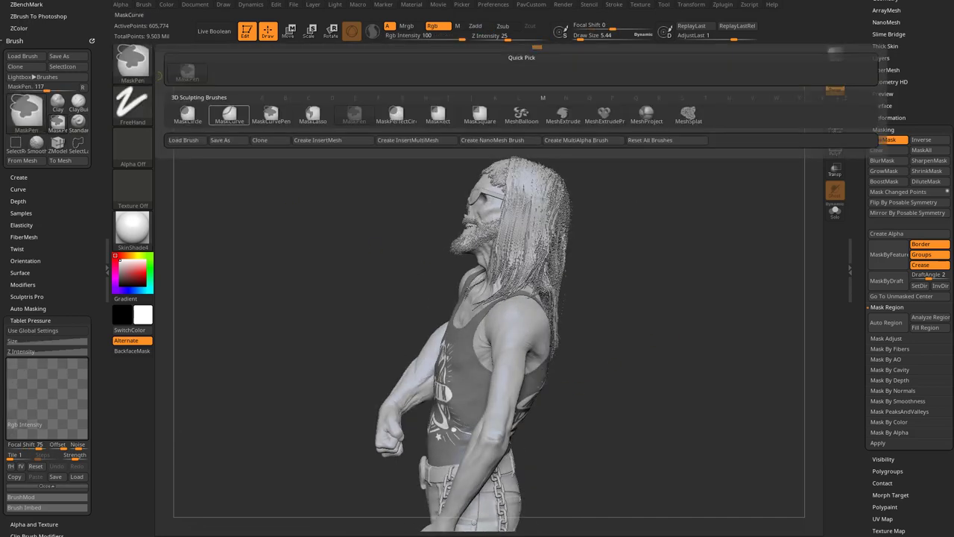
pyautogui.press('c')
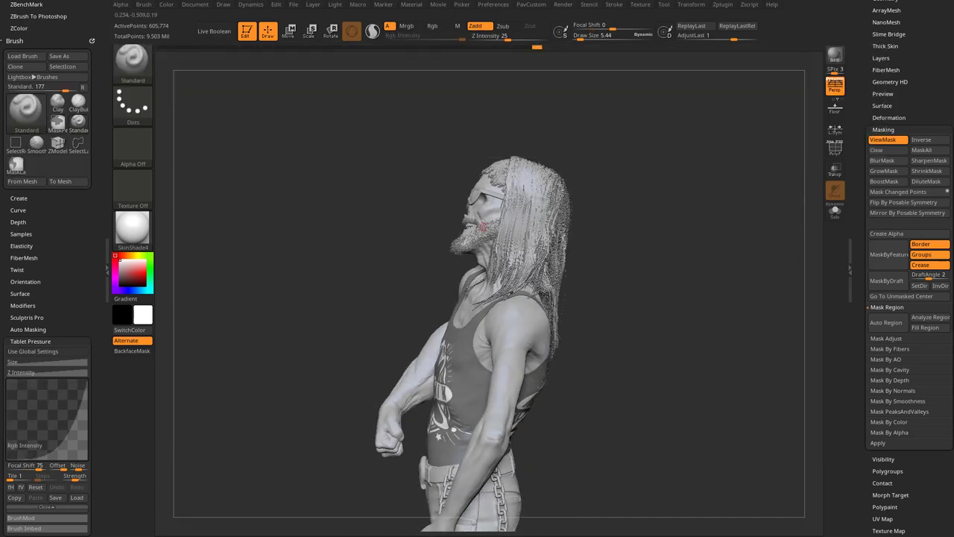
pyautogui.press('b')
pyautogui.press('m')
pyautogui.press('l')
pyautogui.moveTo(637, 355)
pyautogui.mouseDown()
pyautogui.moveTo(636, 295)
pyautogui.moveTo(468, 179)
pyautogui.mouseUp()
pyautogui.moveTo(472, 250)
pyautogui.keyDown('ctrl'); pyautogui.mouseDown()
pyautogui.moveTo(492, 374)
pyautogui.moveTo(479, 426)
pyautogui.moveTo(681, 464)
pyautogui.mouseUp(); pyautogui.keyUp('ctrl')
pyautogui.moveTo(756, 300); pyautogui.dragTo(708, 302)
pyautogui.moveTo(619, 295); pyautogui.dragTo(686, 332)
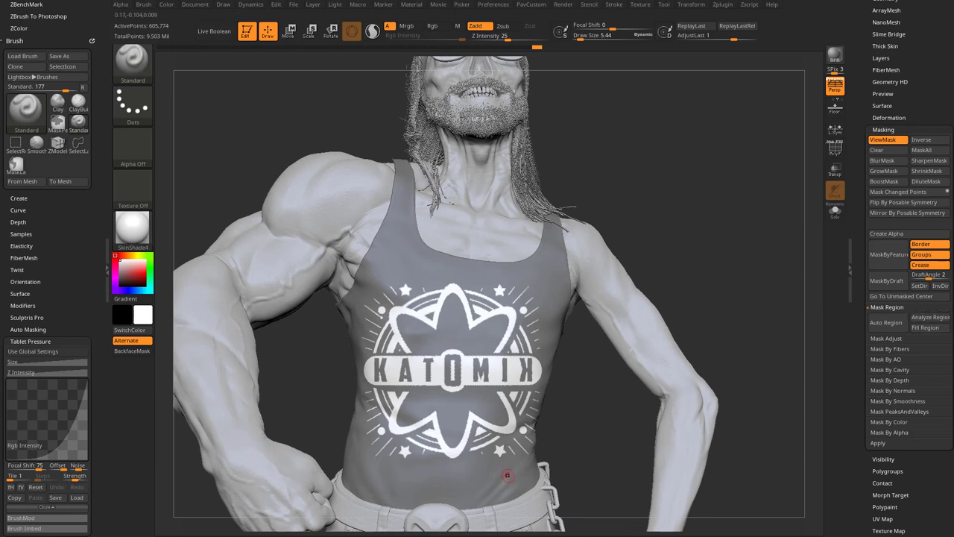
pyautogui.press('ctrl')
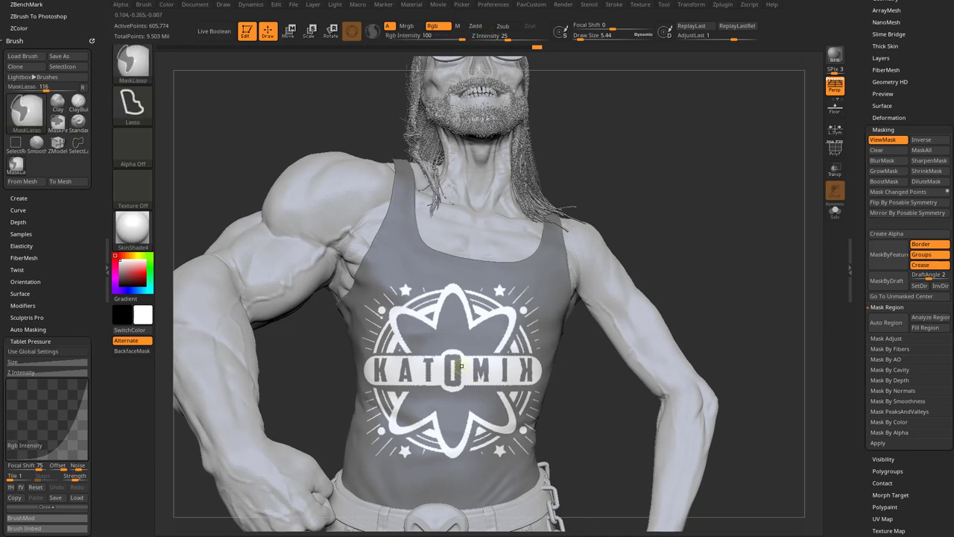